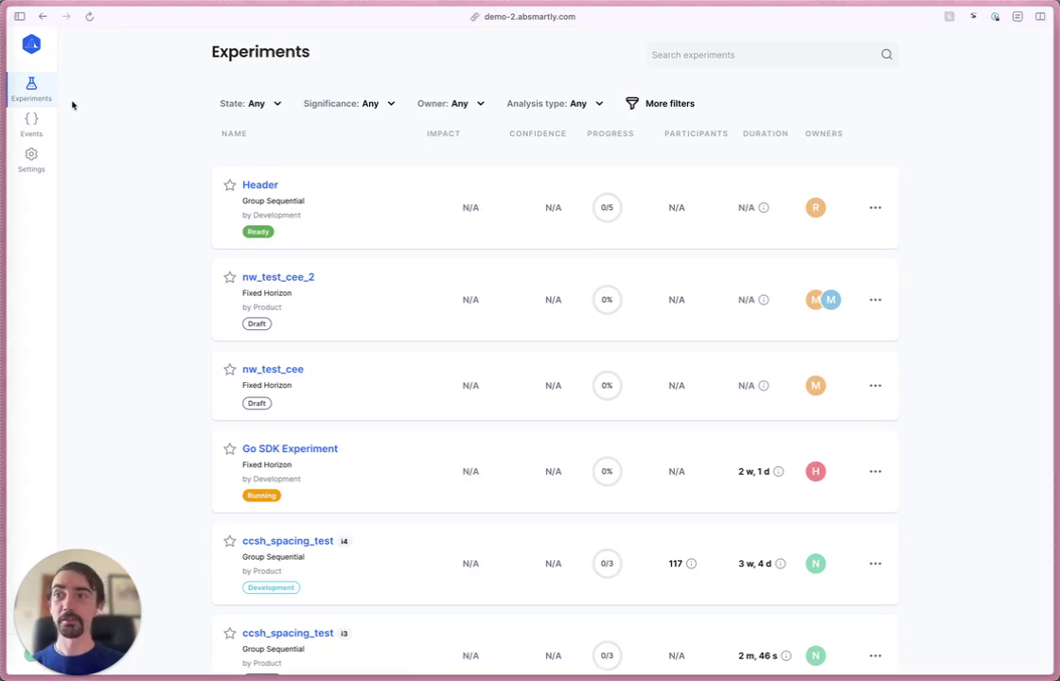
# Create a new experiment named New Checkout Button with Group Sequential analysis and continue to the variants
pyautogui.moveTo(33, 85)
pyautogui.click(103, 91)
pyautogui.click(421, 189)
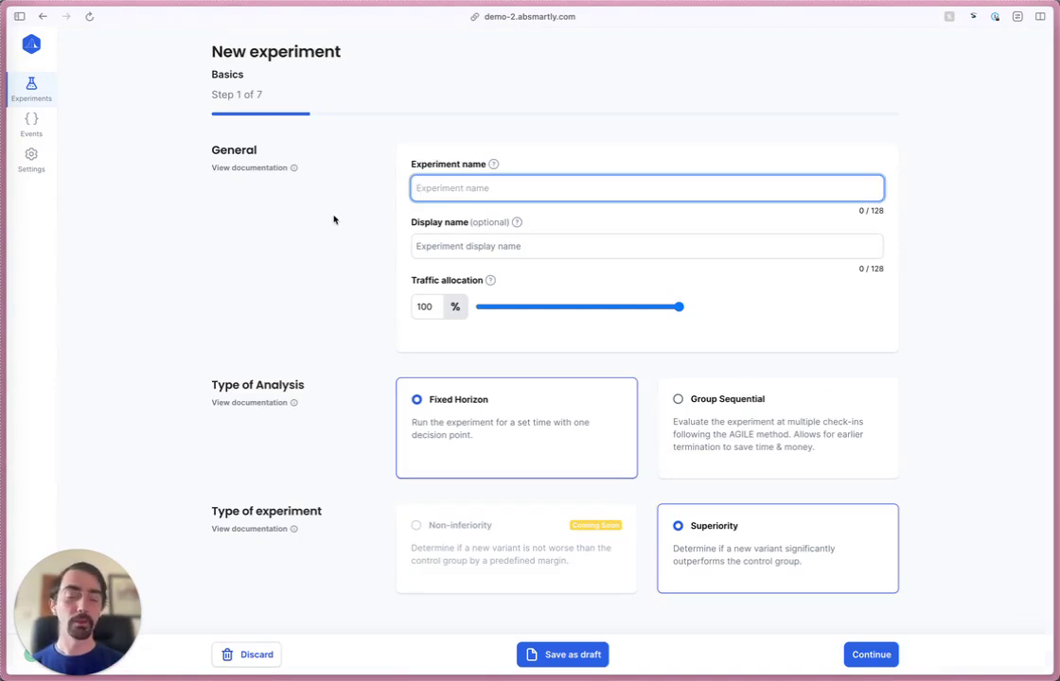
pyautogui.write('New ')
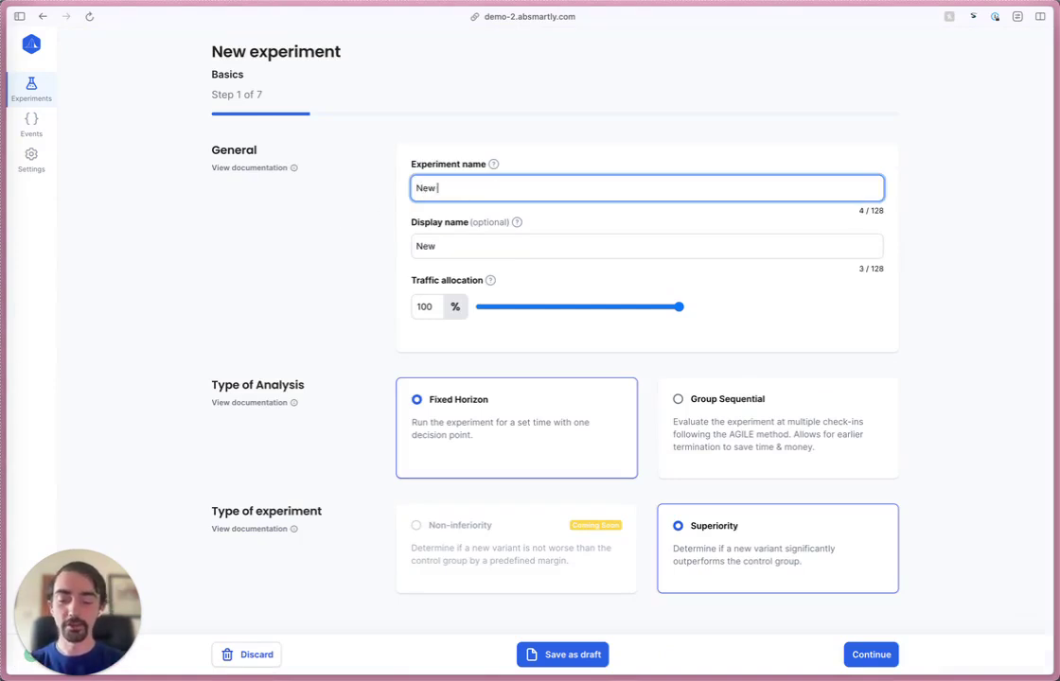
pyautogui.write('Checkout Button')
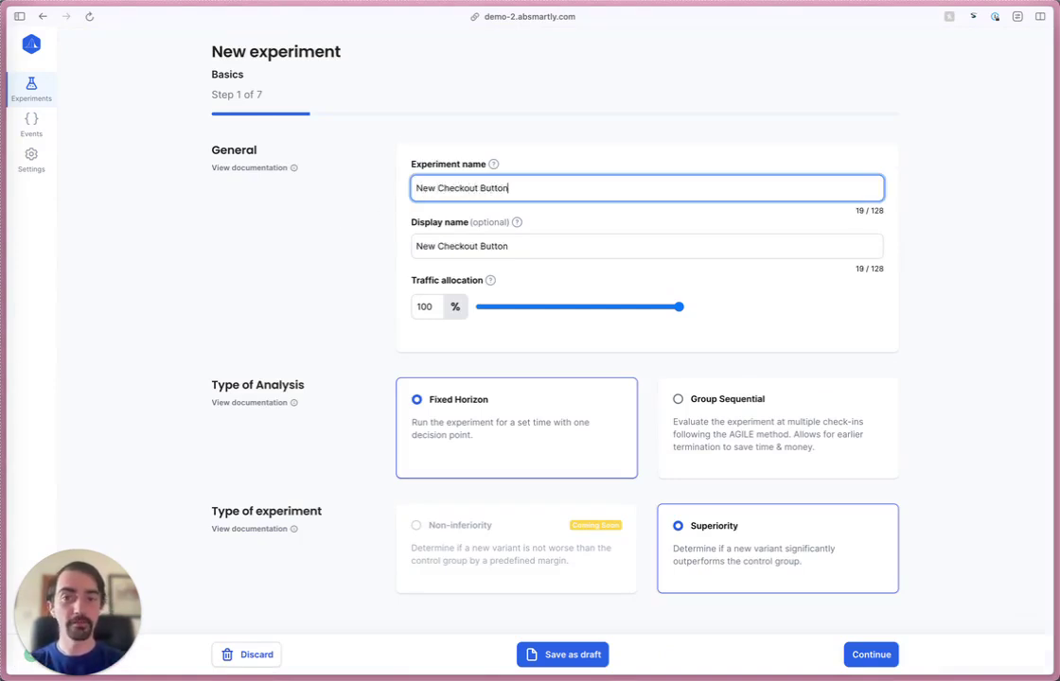
pyautogui.click(241, 239)
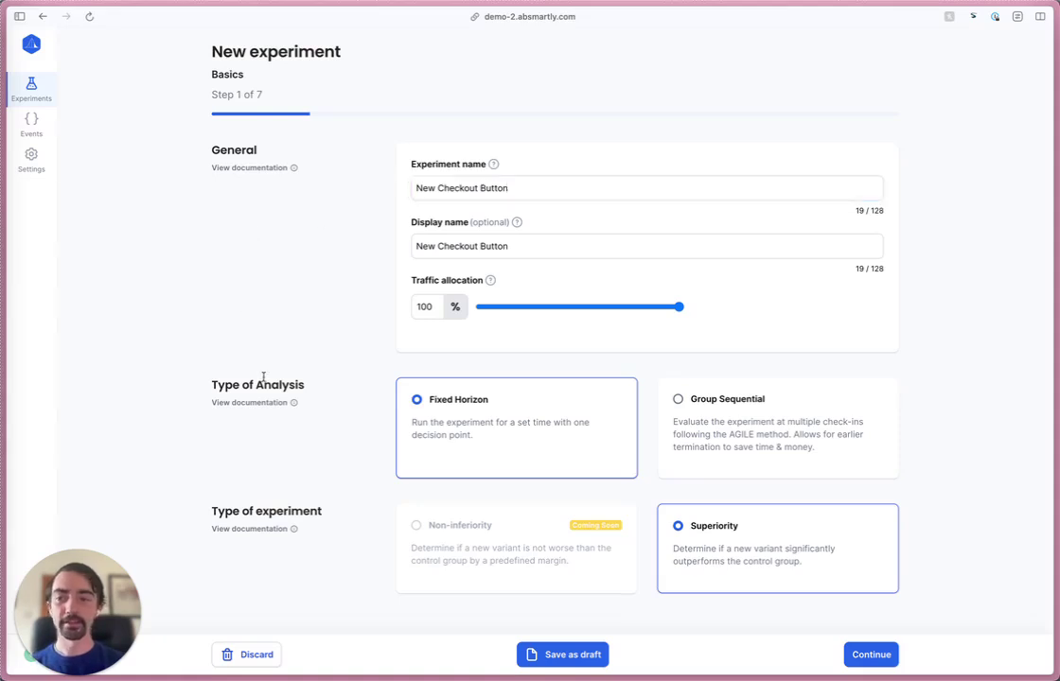
pyautogui.click(721, 413)
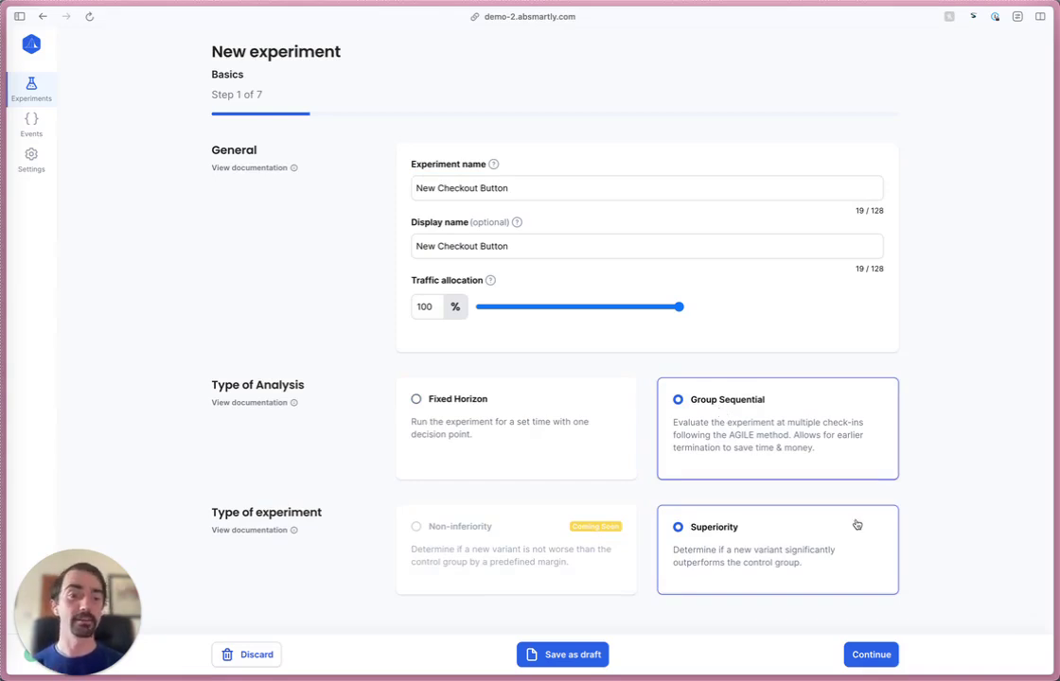
pyautogui.click(866, 657)
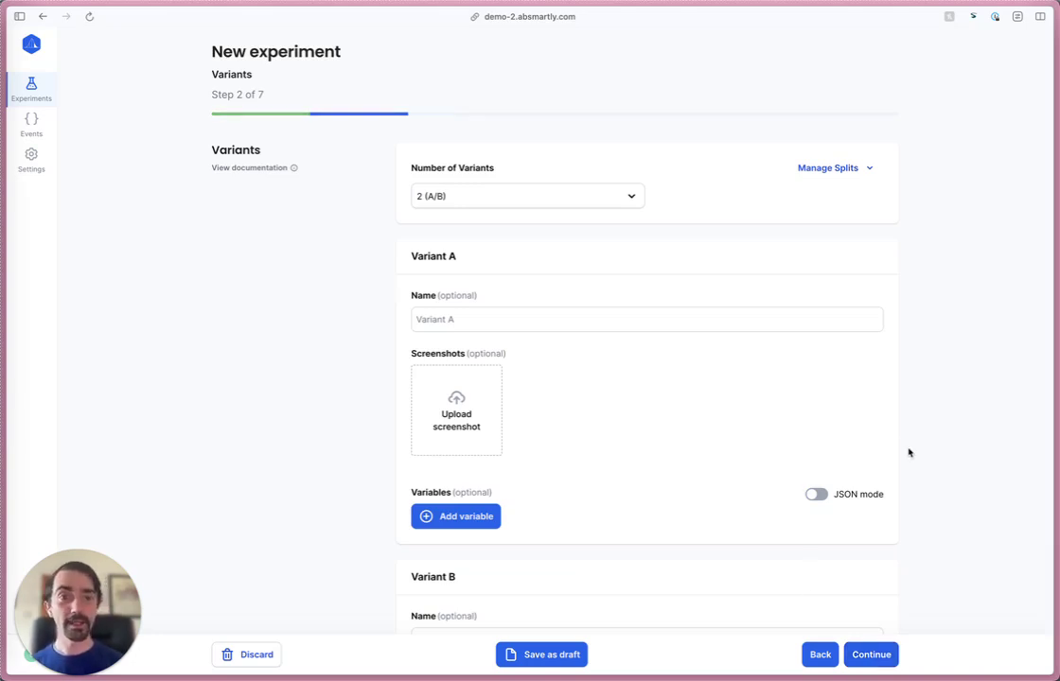
# Try three variants (A/B/C) for the experiment and return the number of variants to 2 (A/B)
pyautogui.click(611, 201)
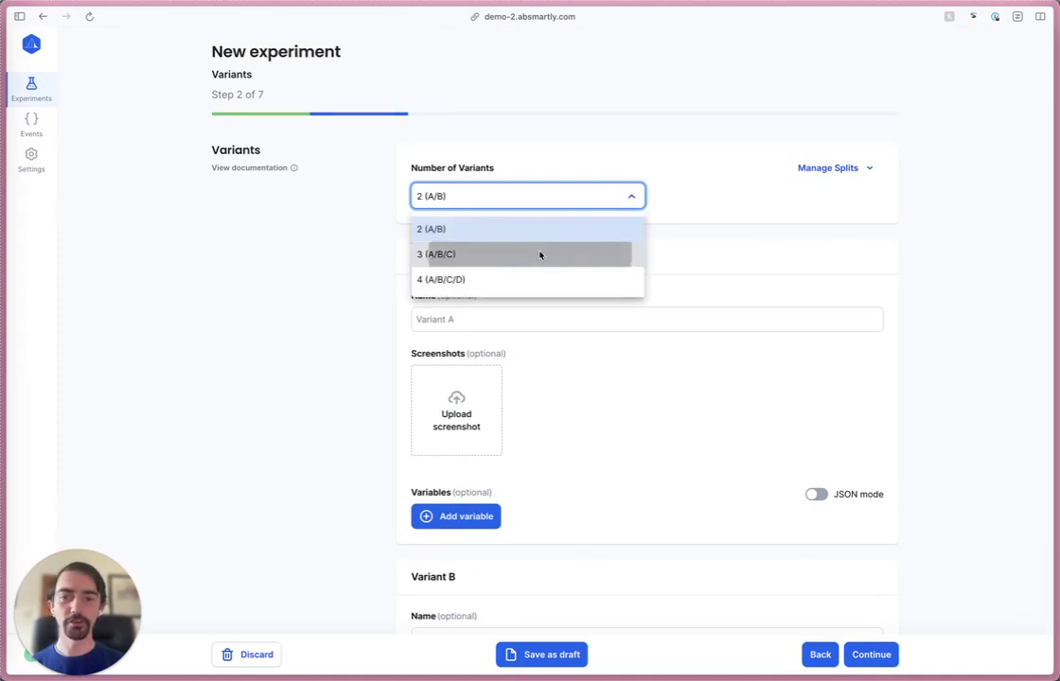
pyautogui.click(539, 254)
pyautogui.click(532, 201)
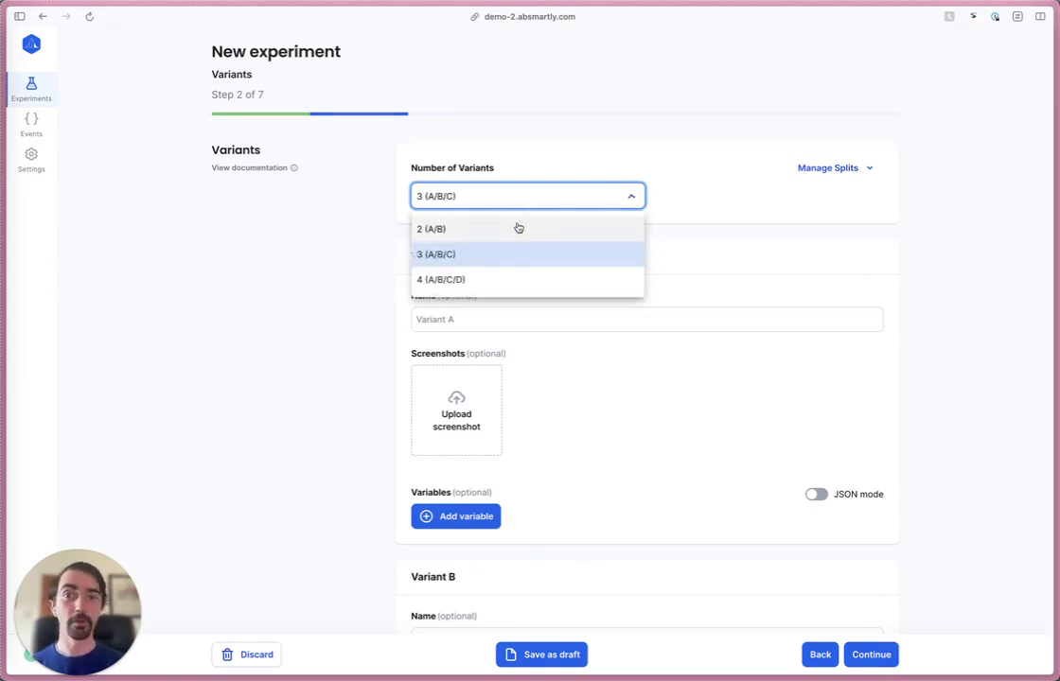
pyautogui.click(519, 228)
# Try a split of 34.6% for variant A and 65.4% for variant B, then reset the splits
pyautogui.click(827, 167)
pyautogui.moveTo(647, 295); pyautogui.dragTo(575, 297)
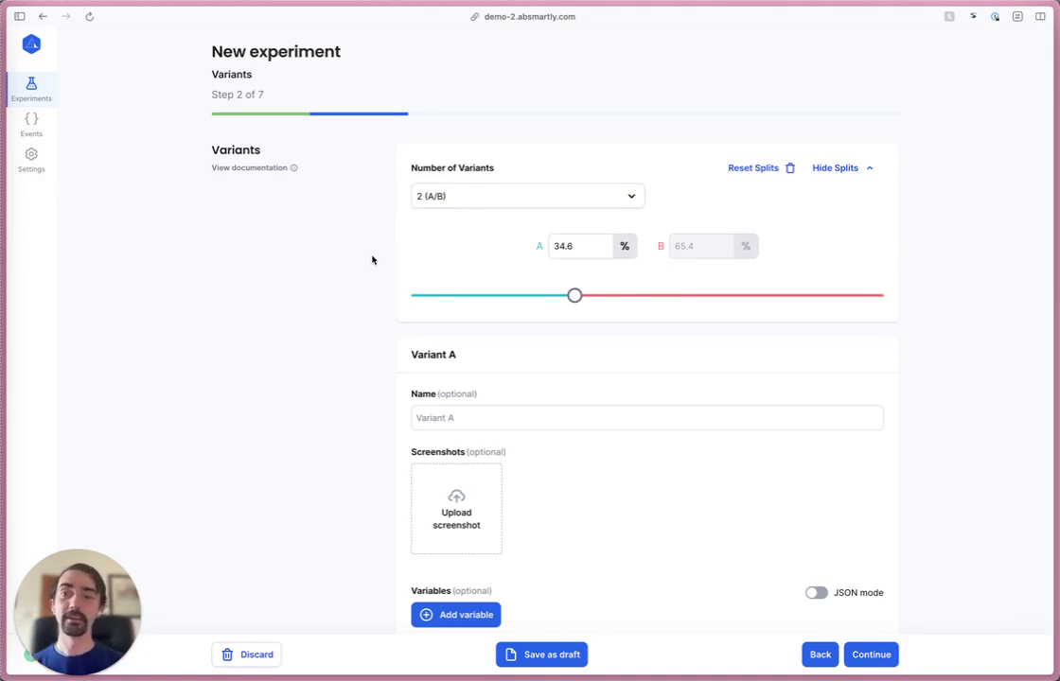
pyautogui.click(757, 168)
pyautogui.click(868, 168)
# Add a string variable named color with the value green to Variant A
pyautogui.scroll(-1, 703, 256)
pyautogui.scroll(-2, 702, 257)
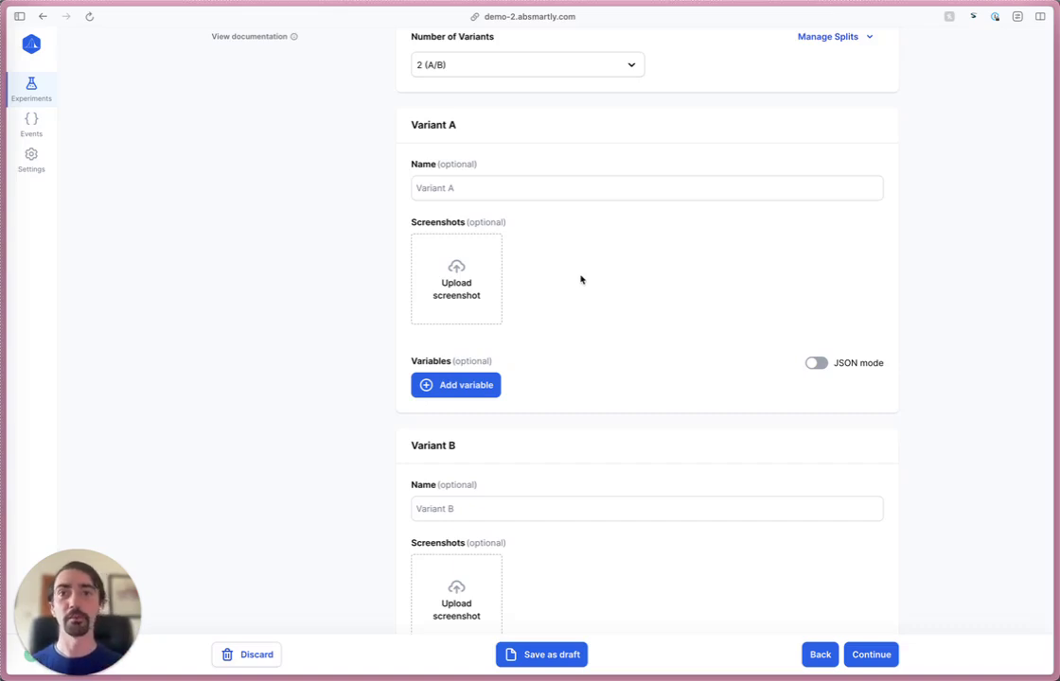
pyautogui.scroll(-1, 581, 279)
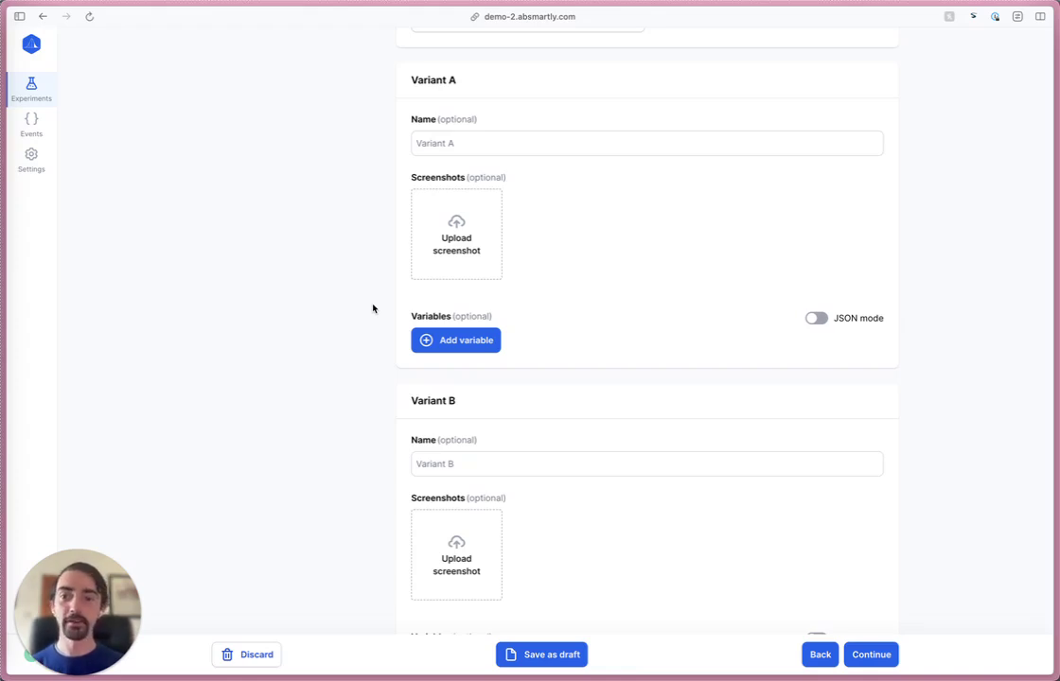
pyautogui.click(451, 340)
pyautogui.write('color')
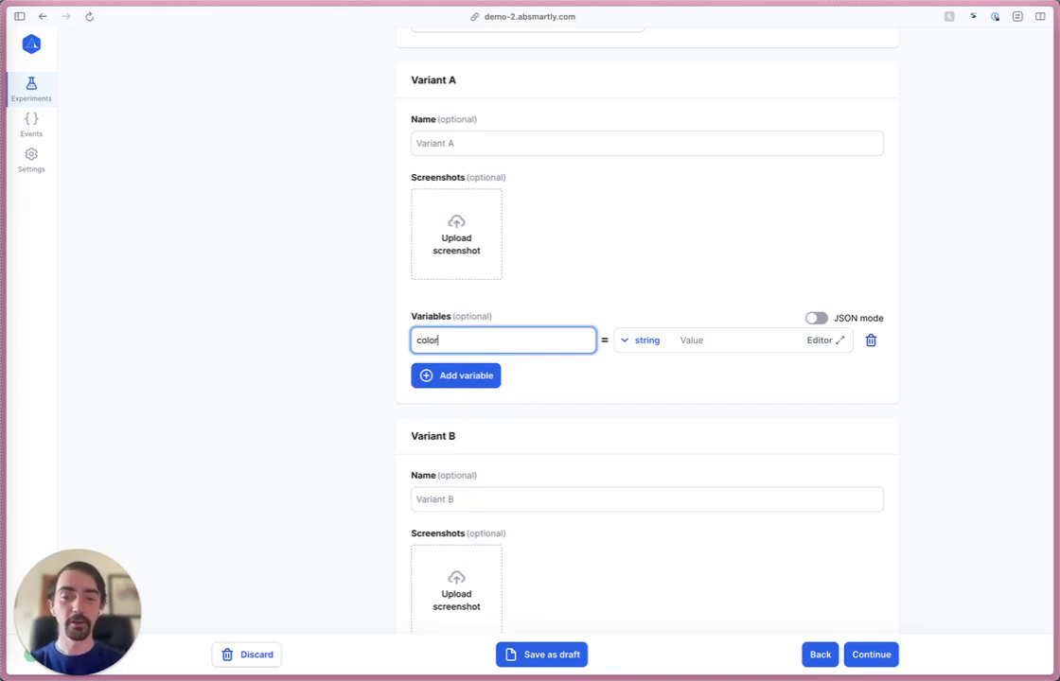
pyautogui.click(698, 343)
pyautogui.write('green')
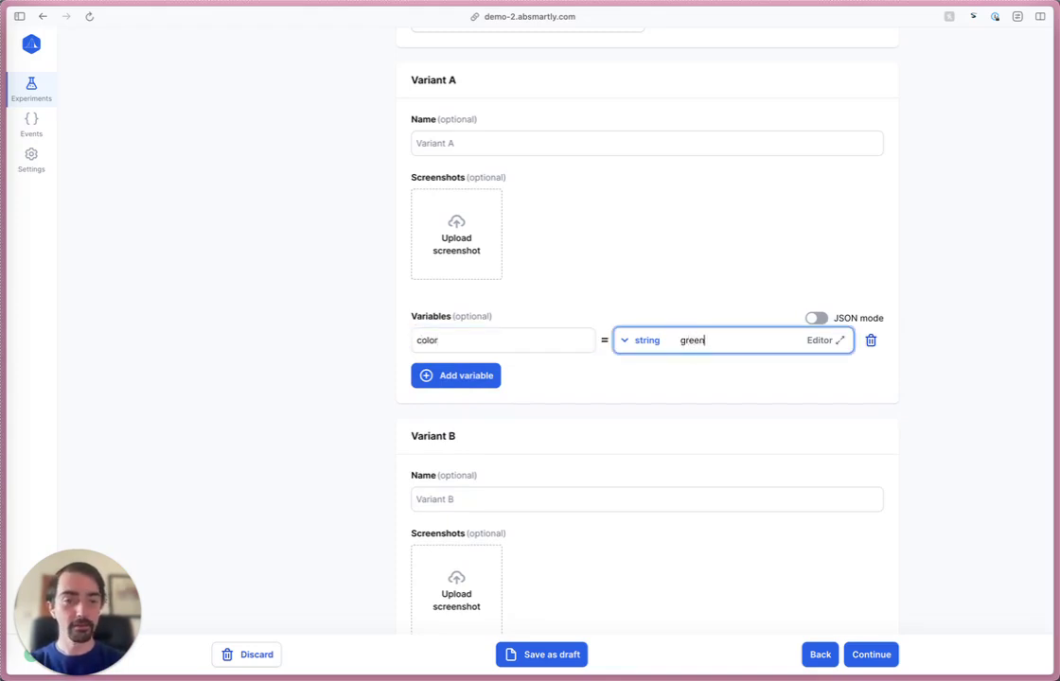
# Add a string variable named color with the value blue to Variant B
pyautogui.scroll(-2, 697, 343)
pyautogui.click(455, 584)
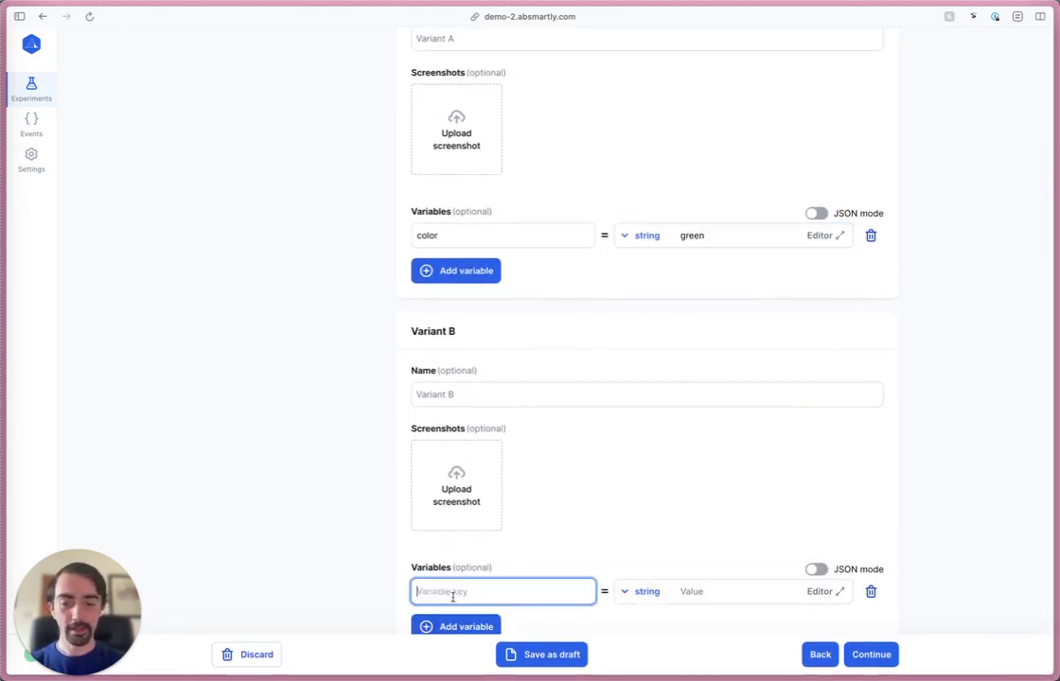
pyautogui.write('color')
pyautogui.click(684, 591)
pyautogui.write('blue')
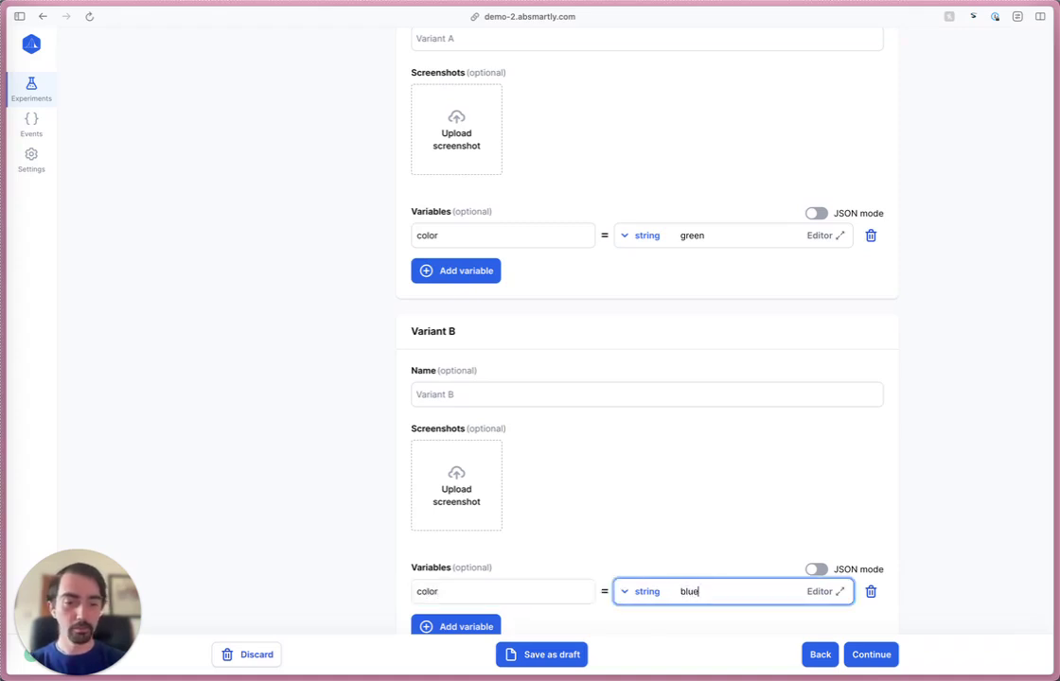
# Change the value of Variant B's color variable to red
pyautogui.press('BackSpace')
pyautogui.press('BackSpace')
pyautogui.press('BackSpace')
pyautogui.press('BackSpace')
pyautogui.write('red')
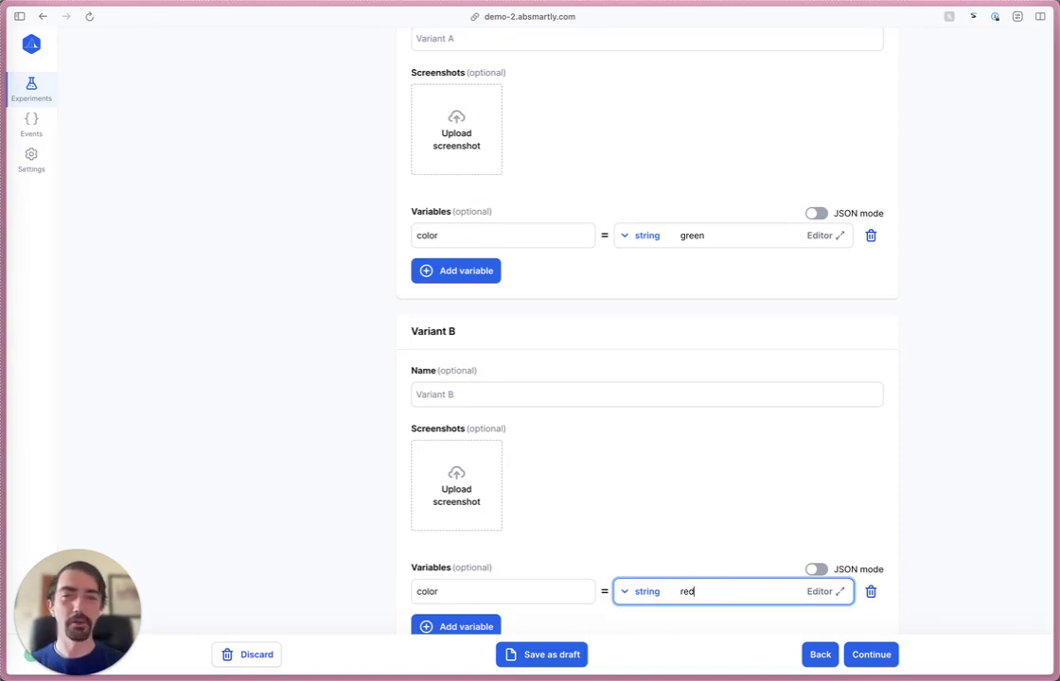
pyautogui.click(952, 524)
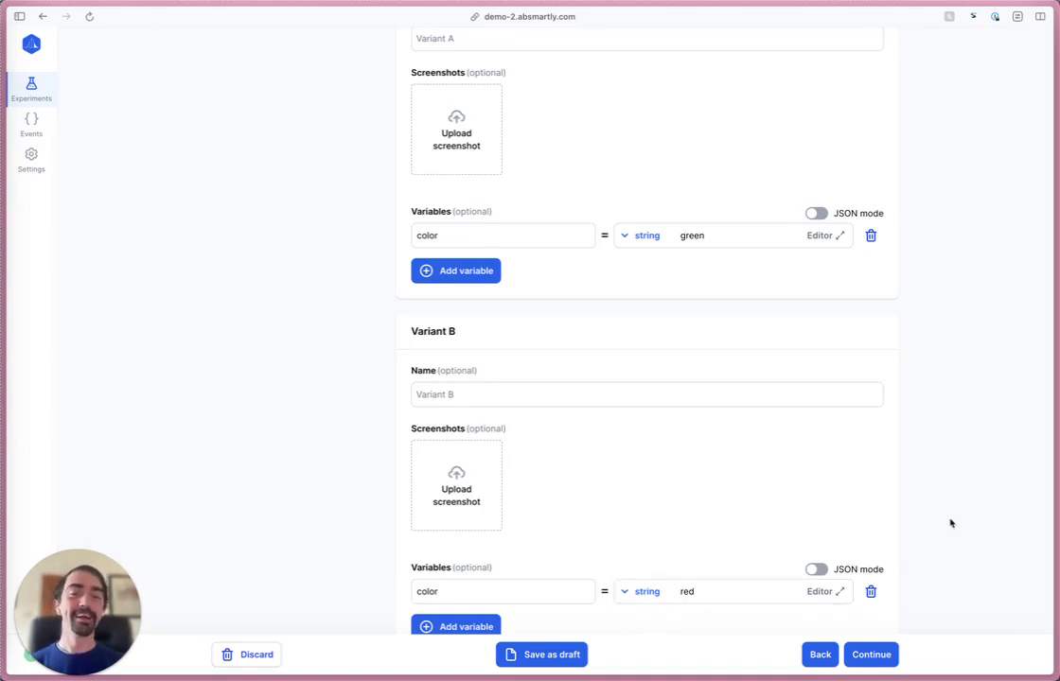
# Set the value of Variant B's color variable to blue
pyautogui.scroll(-1, 904, 440)
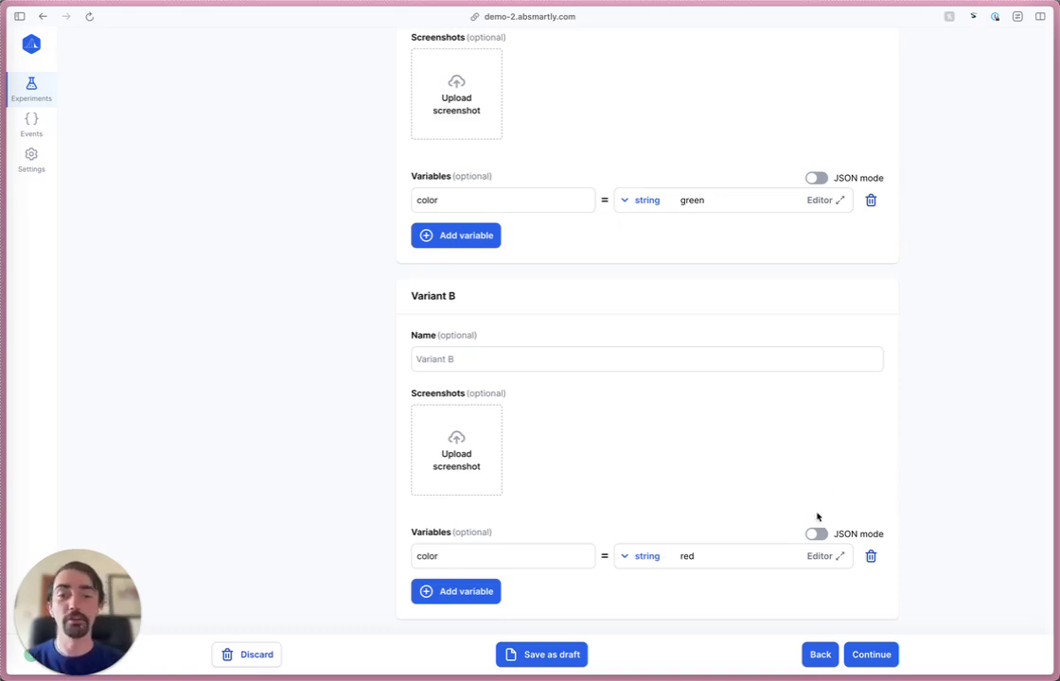
pyautogui.click(732, 565)
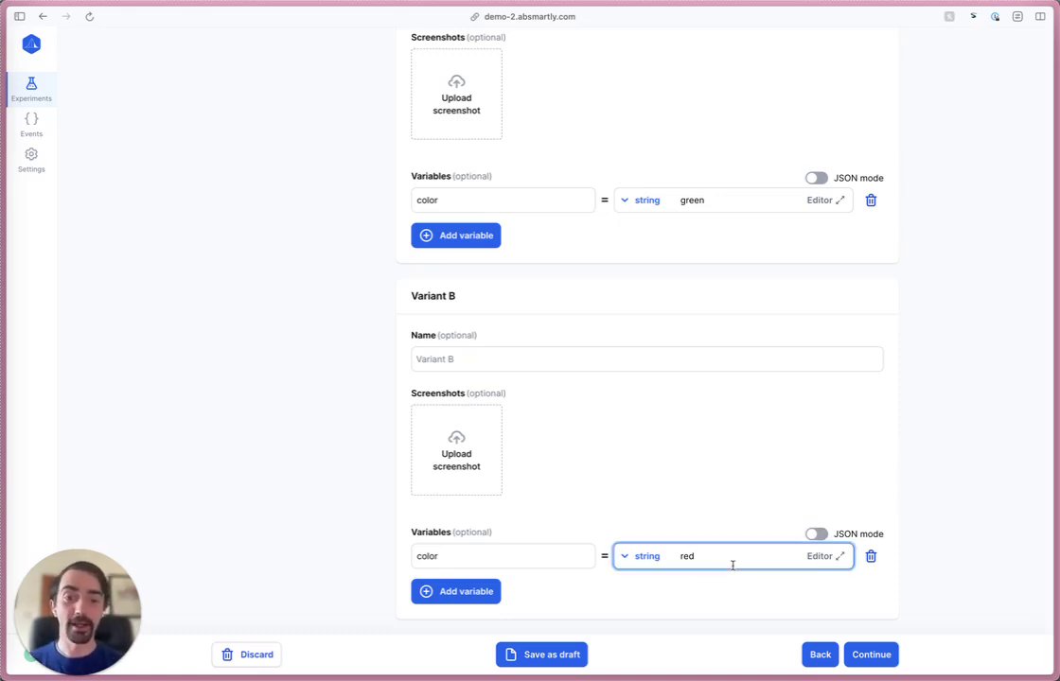
pyautogui.press('BackSpace')
pyautogui.press('BackSpace')
pyautogui.press('BackSpace')
pyautogui.write('blue')
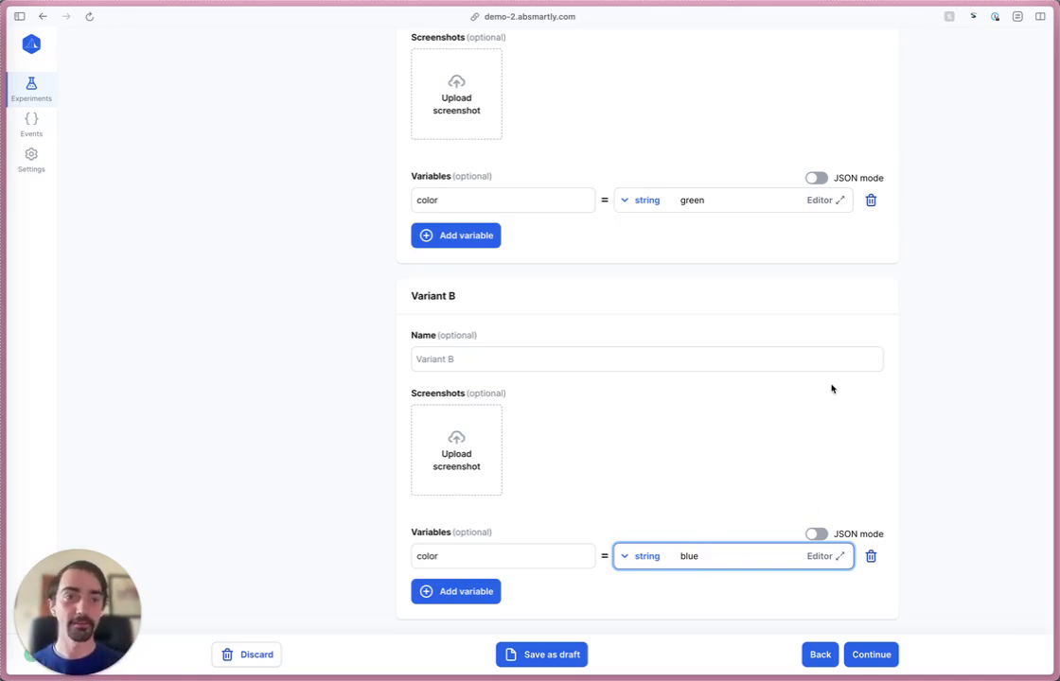
# Clear Variant A's color value, try document.getElementById("button").classList.add("button--green") as JavaScript in the expanded editor, and cancel it
pyautogui.scroll(2, 830, 385)
pyautogui.click(735, 266)
pyautogui.press('BackSpace')
pyautogui.press('BackSpace')
pyautogui.press('BackSpace')
pyautogui.press('BackSpace')
pyautogui.press('BackSpace')
pyautogui.click(841, 265)
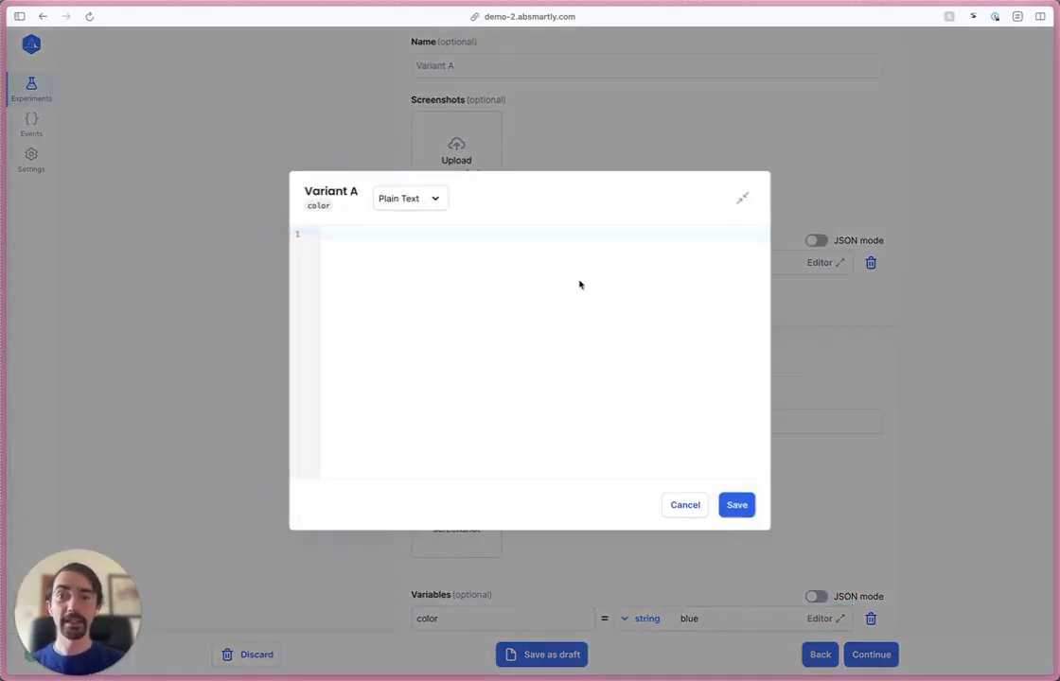
pyautogui.write('document.getElementById("button").classList.add("button--green")')
pyautogui.click(431, 201)
pyautogui.click(413, 255)
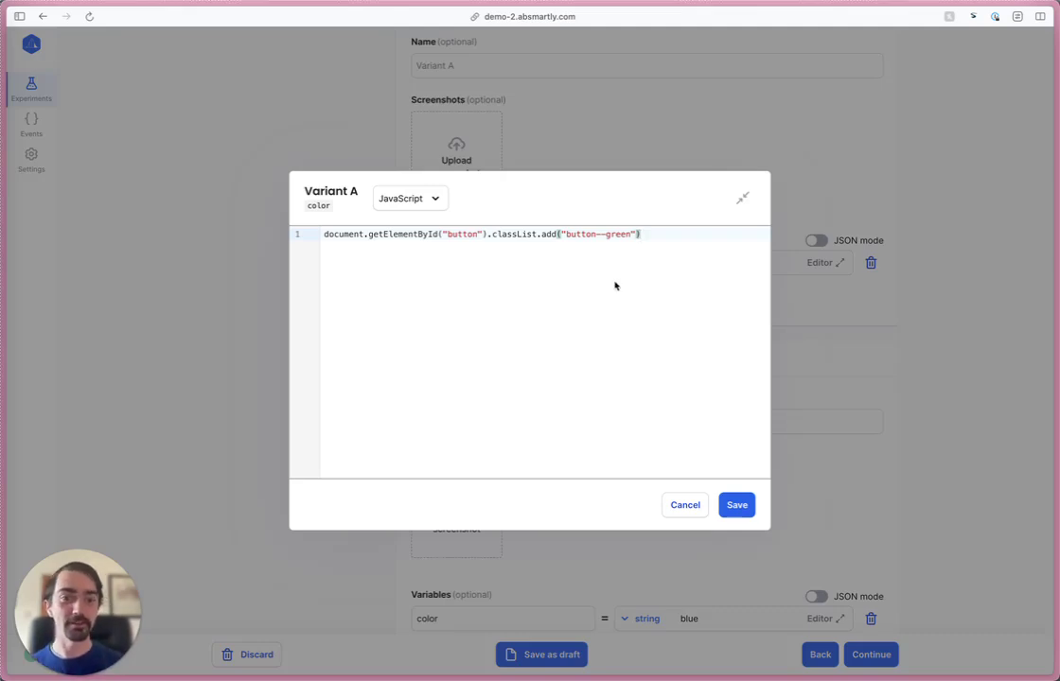
pyautogui.click(684, 504)
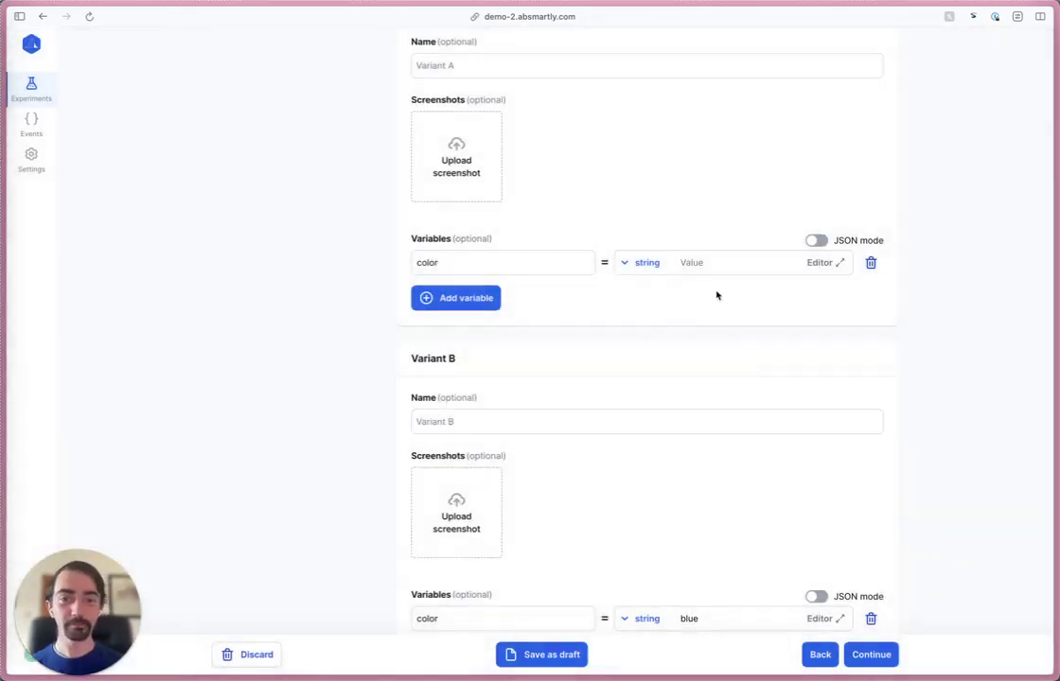
# Set the value of Variant A's color variable to green and continue to the audience settings
pyautogui.click(710, 263)
pyautogui.write('green')
pyautogui.scroll(-2, 837, 398)
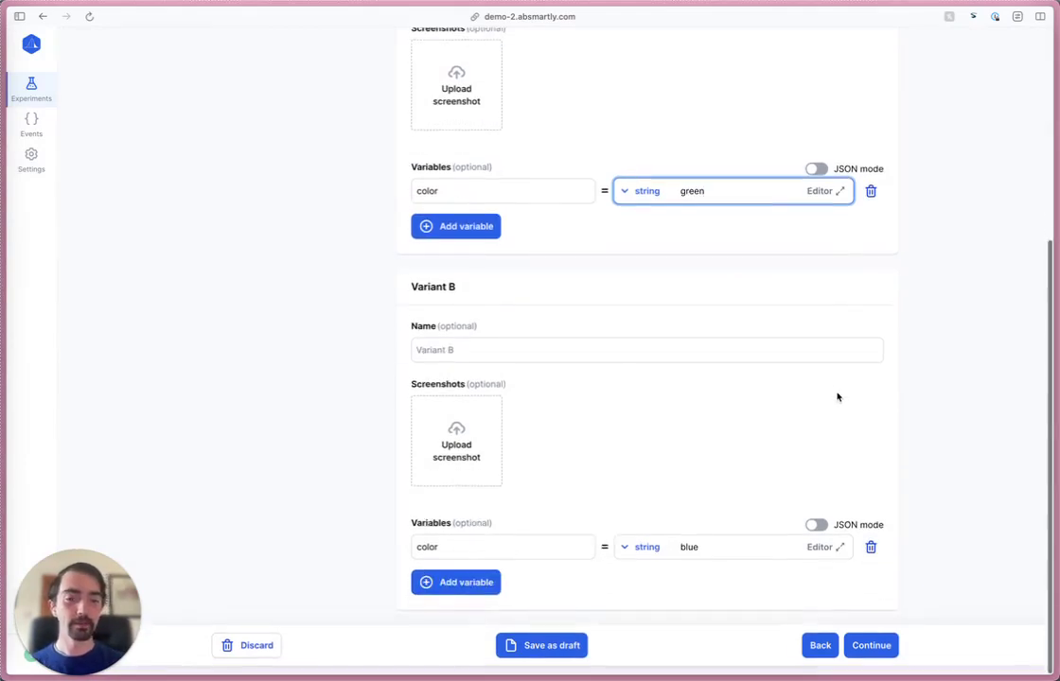
pyautogui.click(870, 647)
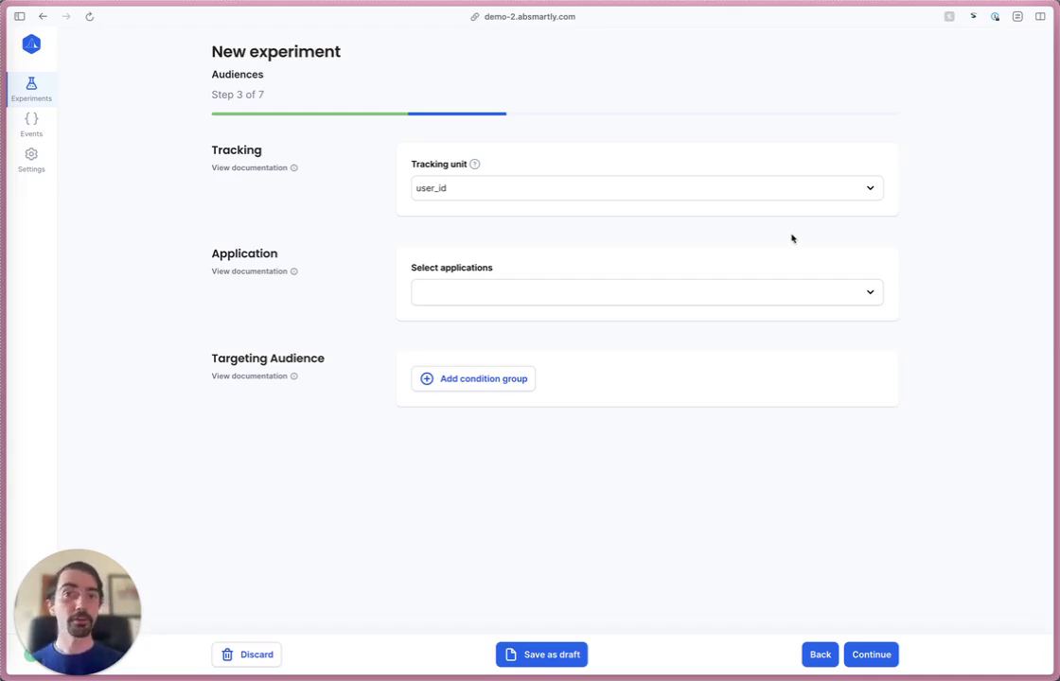
# Choose user_id as the tracking unit and select www, ios and android as the applications
pyautogui.click(690, 191)
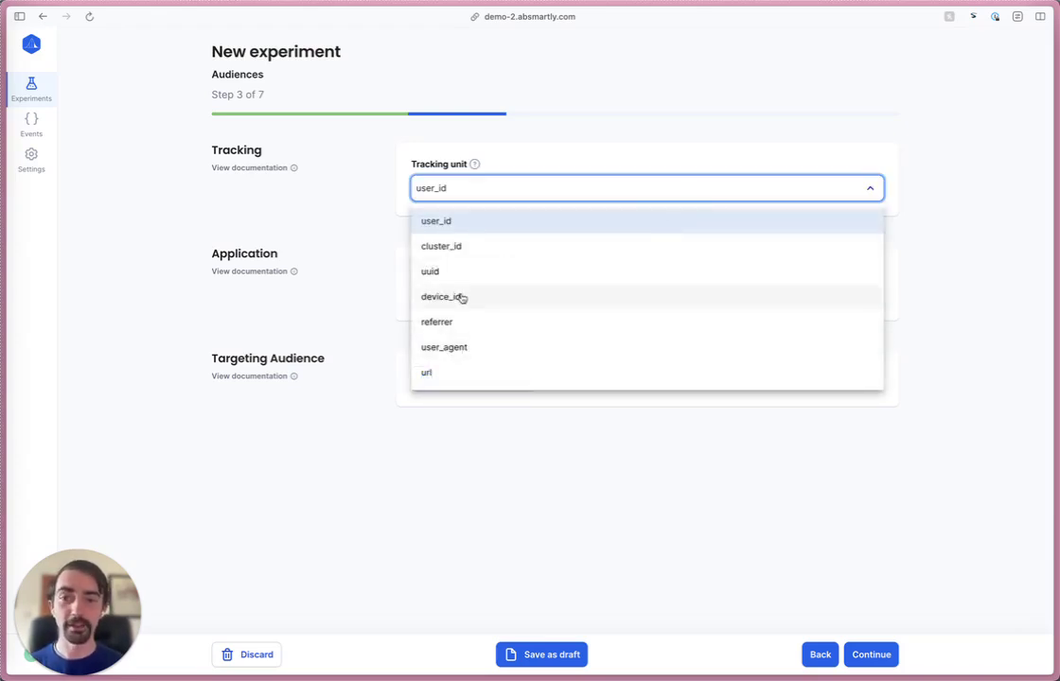
pyautogui.click(470, 226)
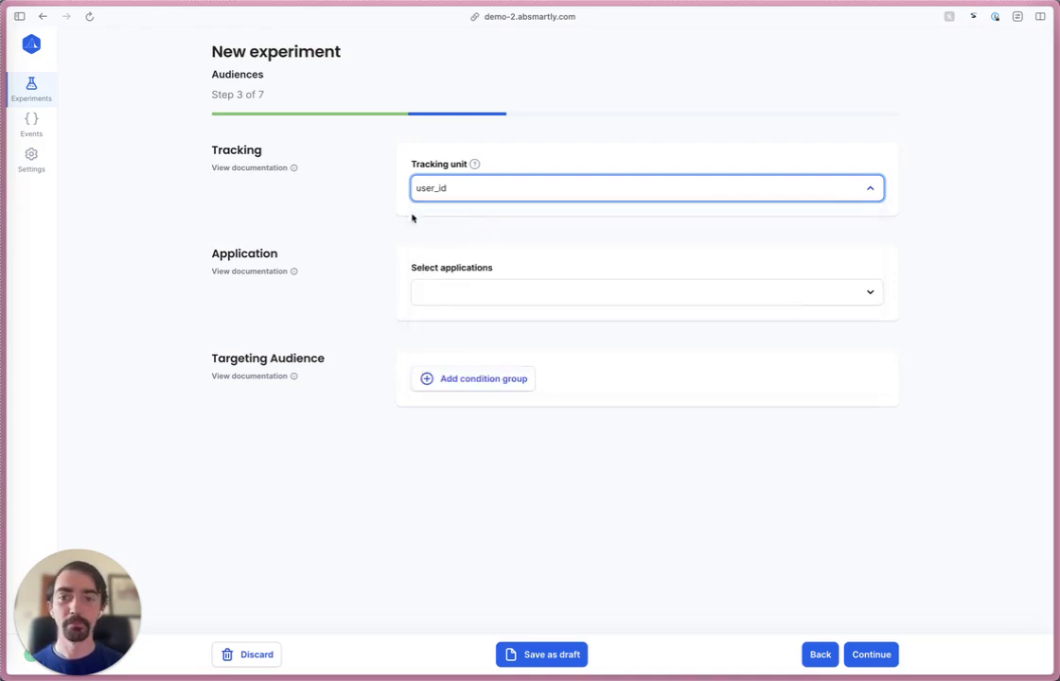
pyautogui.click(451, 297)
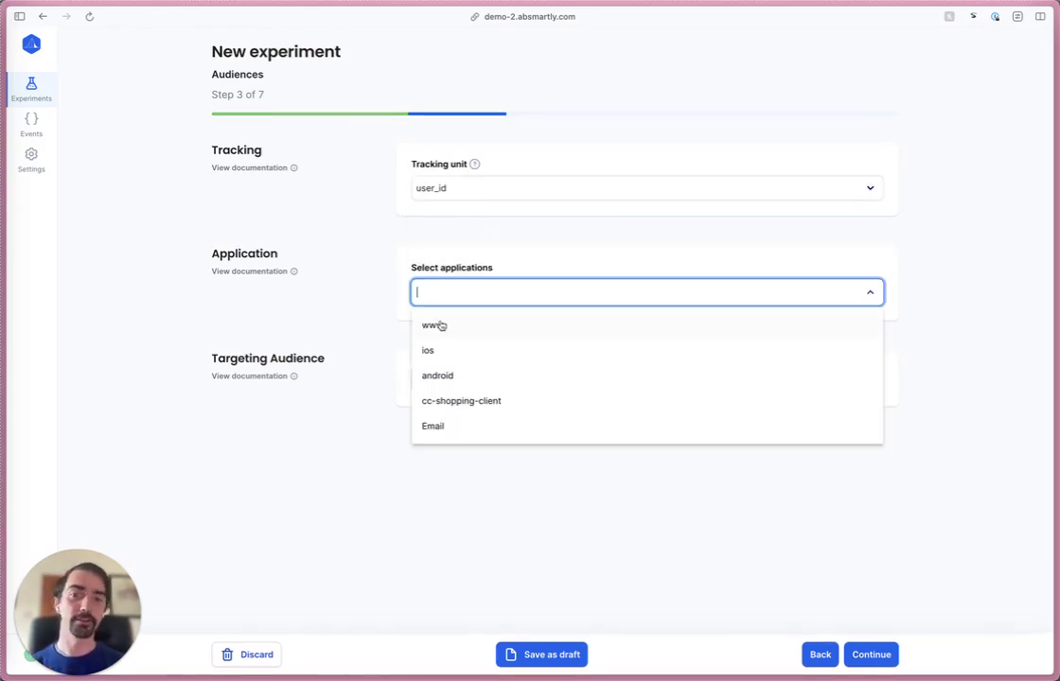
pyautogui.click(436, 327)
pyautogui.click(446, 349)
pyautogui.click(448, 376)
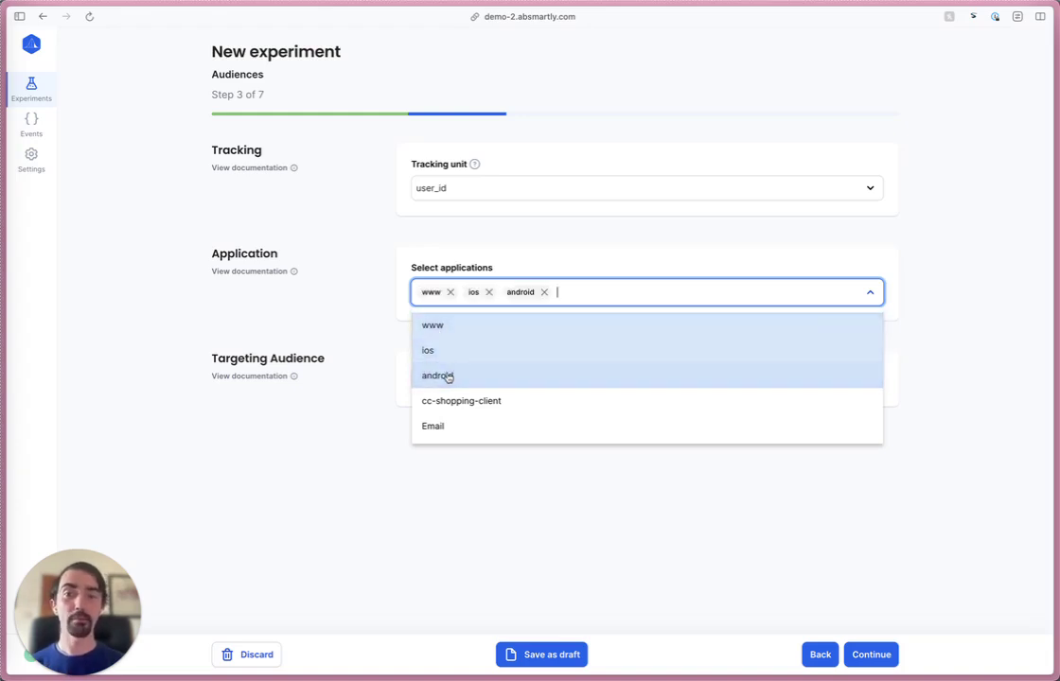
pyautogui.click(330, 318)
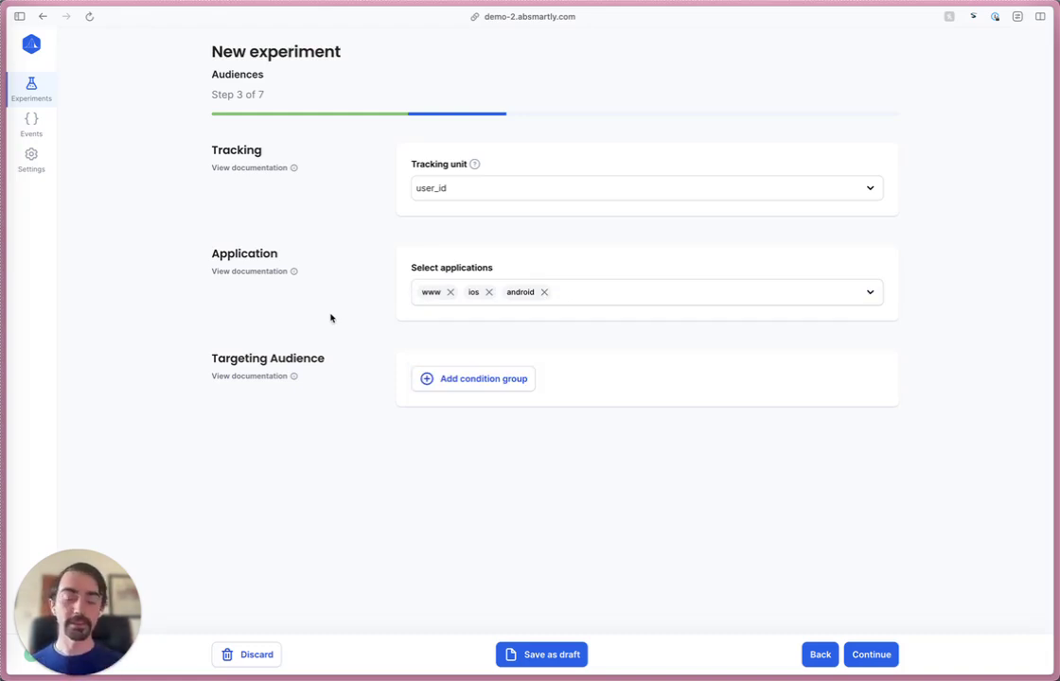
# Remove www and android from the selected applications
pyautogui.click(451, 294)
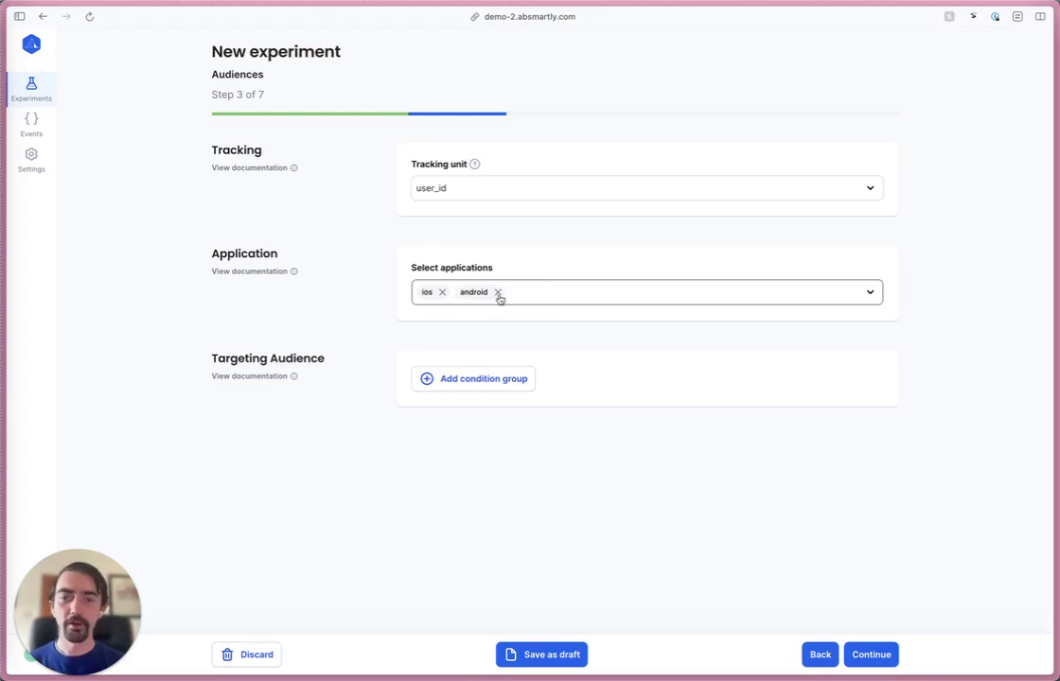
pyautogui.click(497, 295)
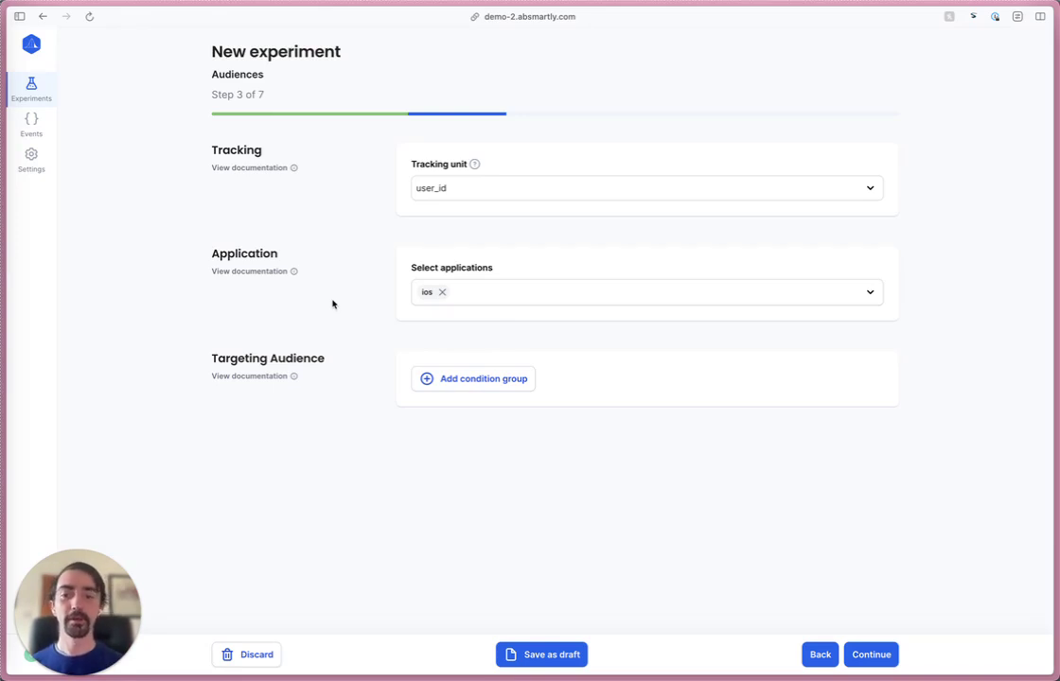
# Add a targeting audience condition group with the condition that country is equal to gb
pyautogui.click(440, 379)
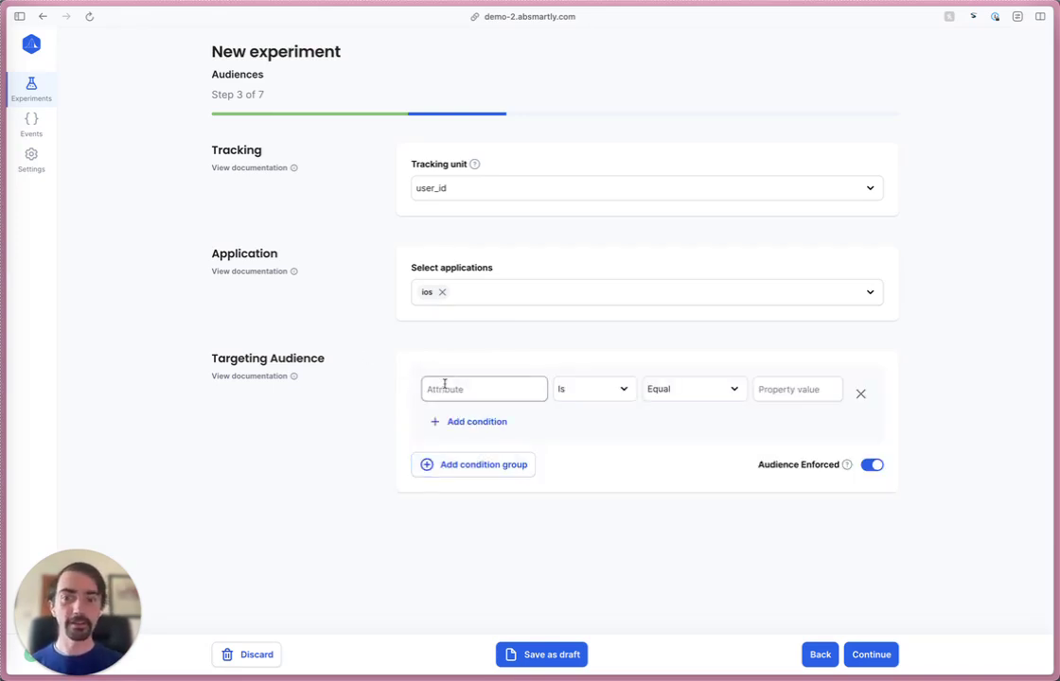
pyautogui.click(444, 385)
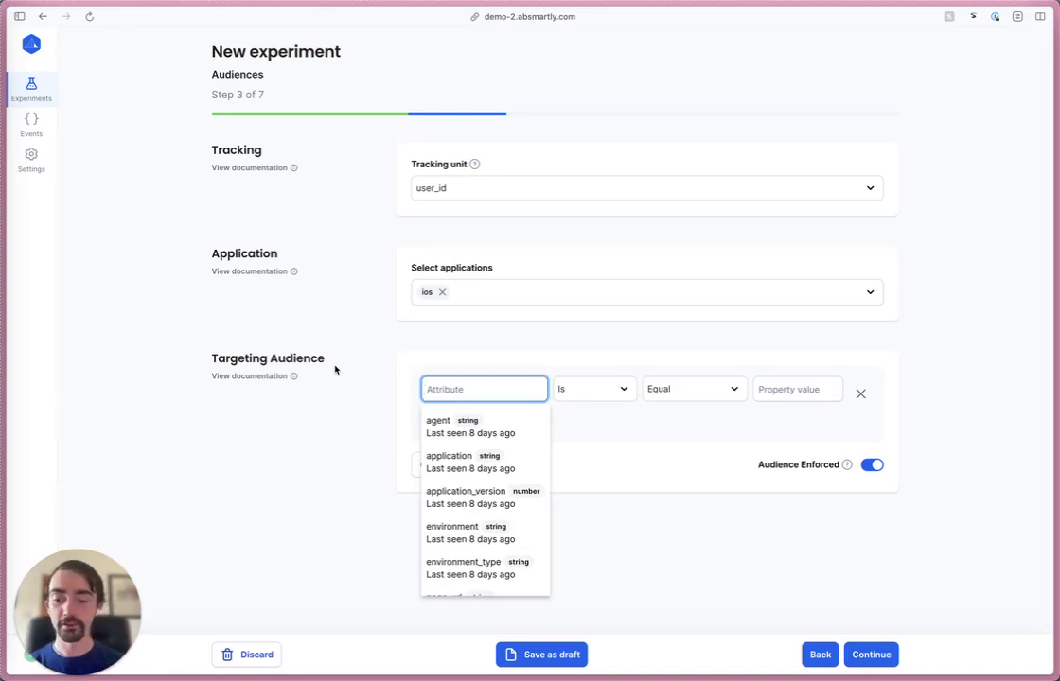
pyautogui.write('country')
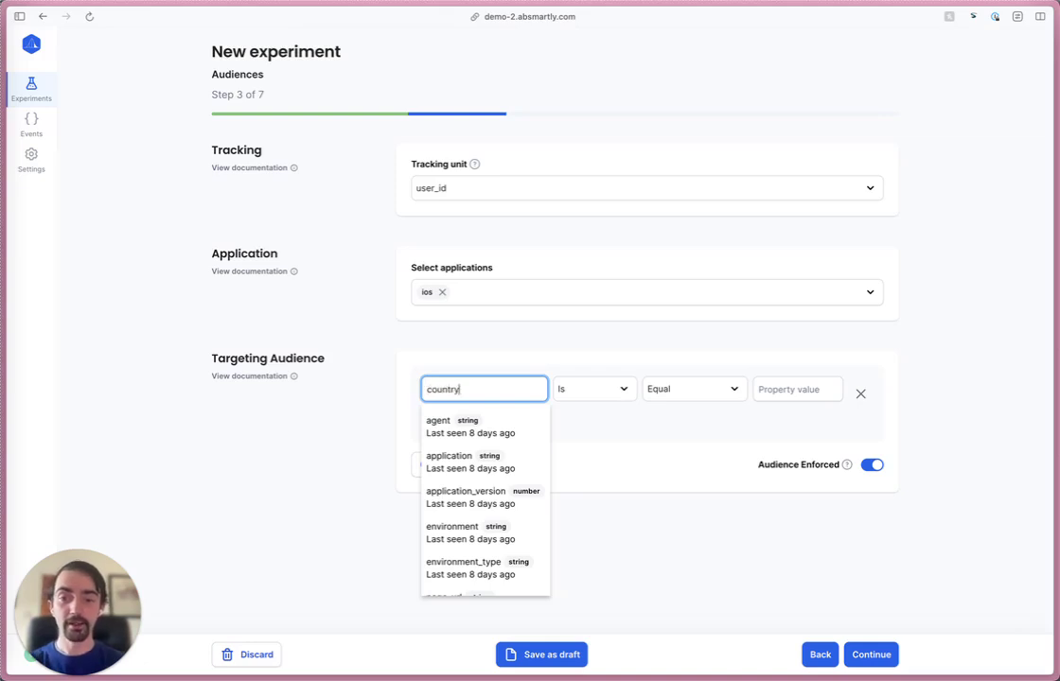
pyautogui.press('Return')
pyautogui.press('Tab')
pyautogui.write('gb')
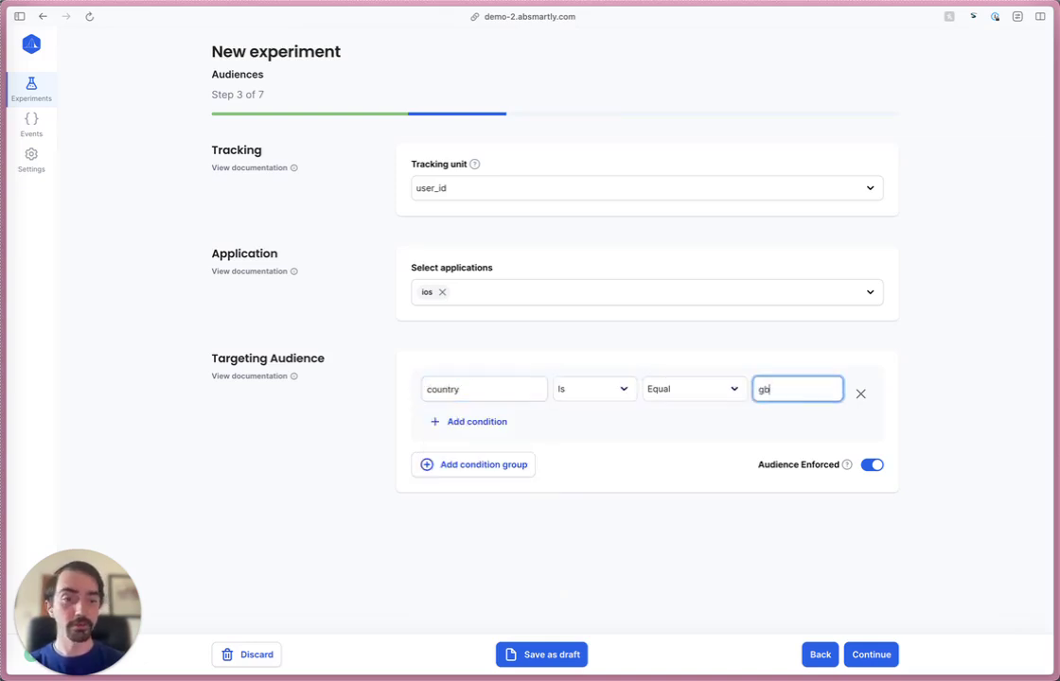
# Add a second condition to the group requiring that language is equal to en
pyautogui.click(468, 423)
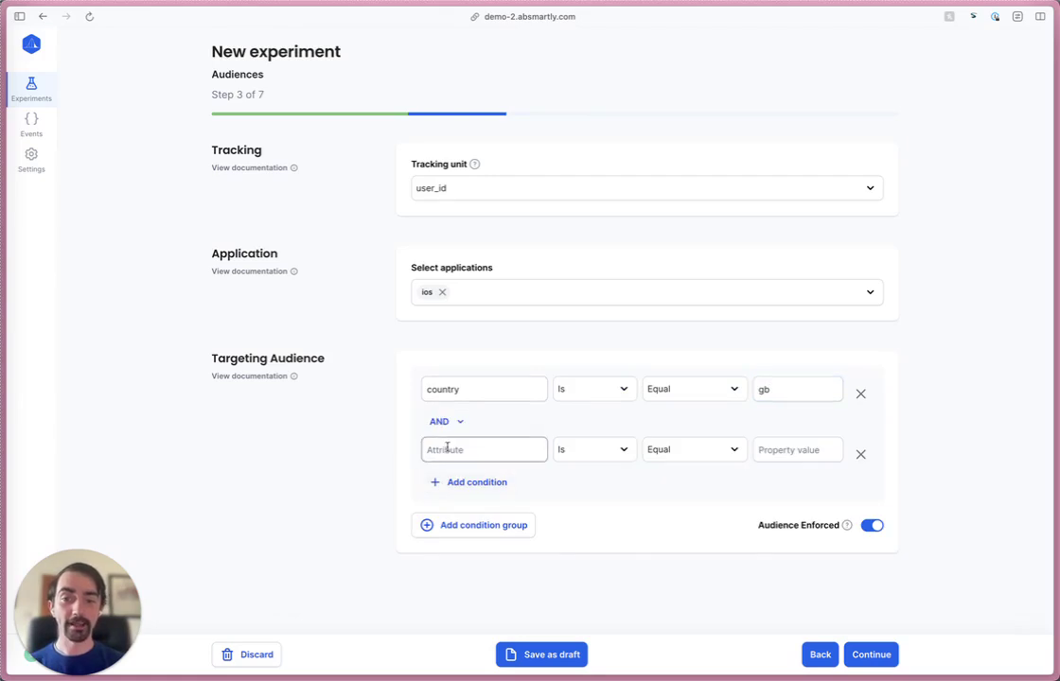
pyautogui.click(446, 449)
pyautogui.write('language')
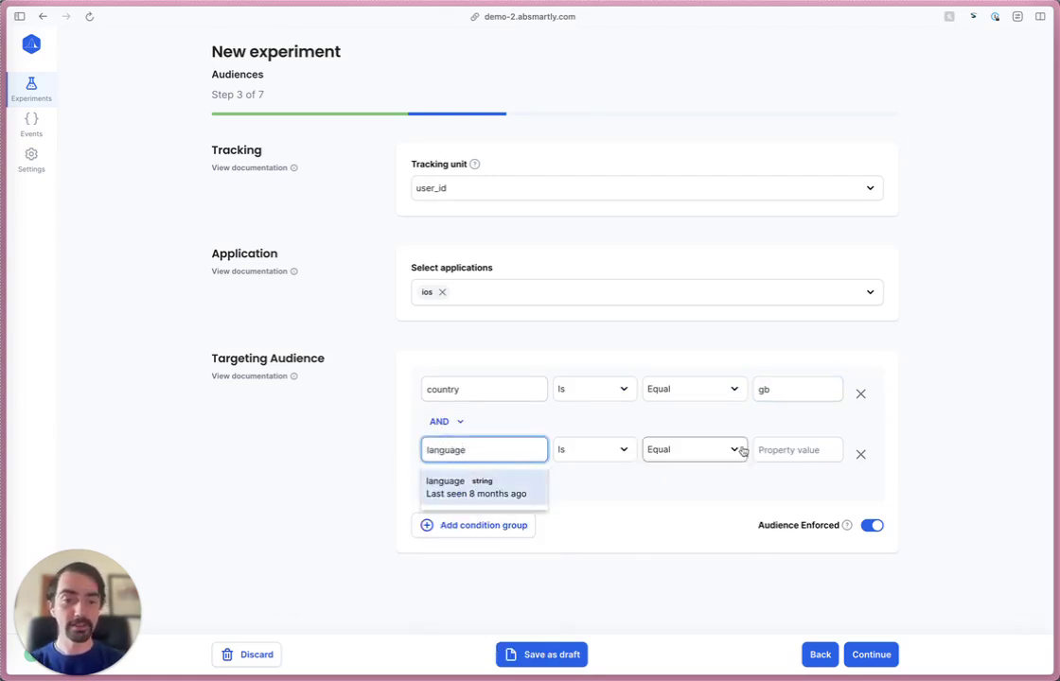
pyautogui.click(812, 454)
pyautogui.write('en')
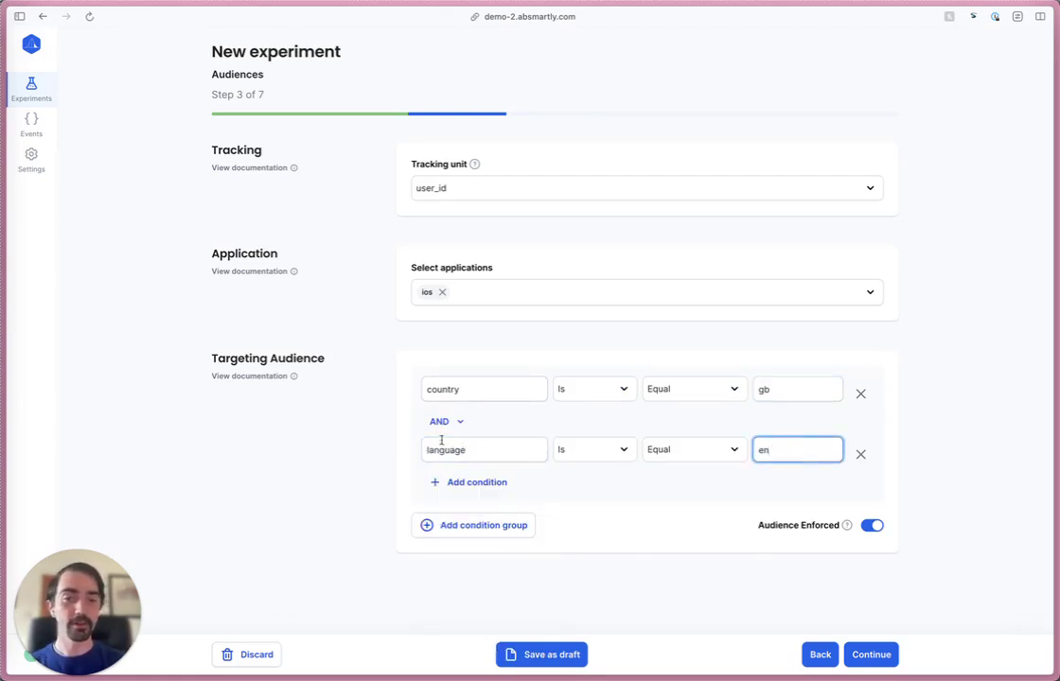
# Add and remove an empty third condition, then add another condition group combined with the first by OR
pyautogui.click(479, 482)
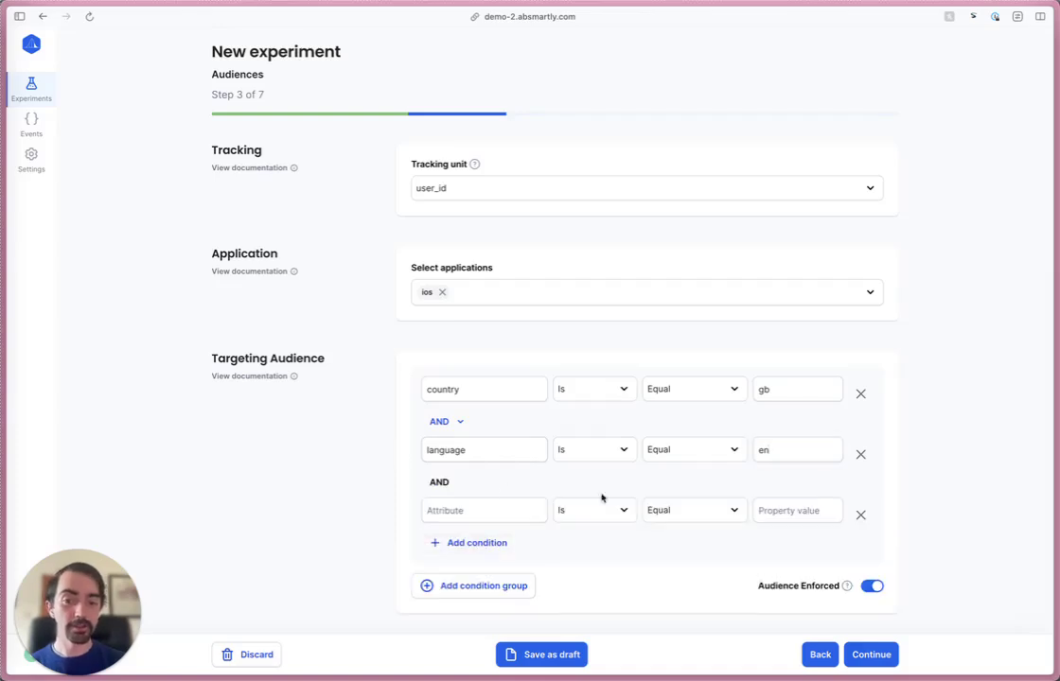
pyautogui.click(860, 515)
pyautogui.click(498, 535)
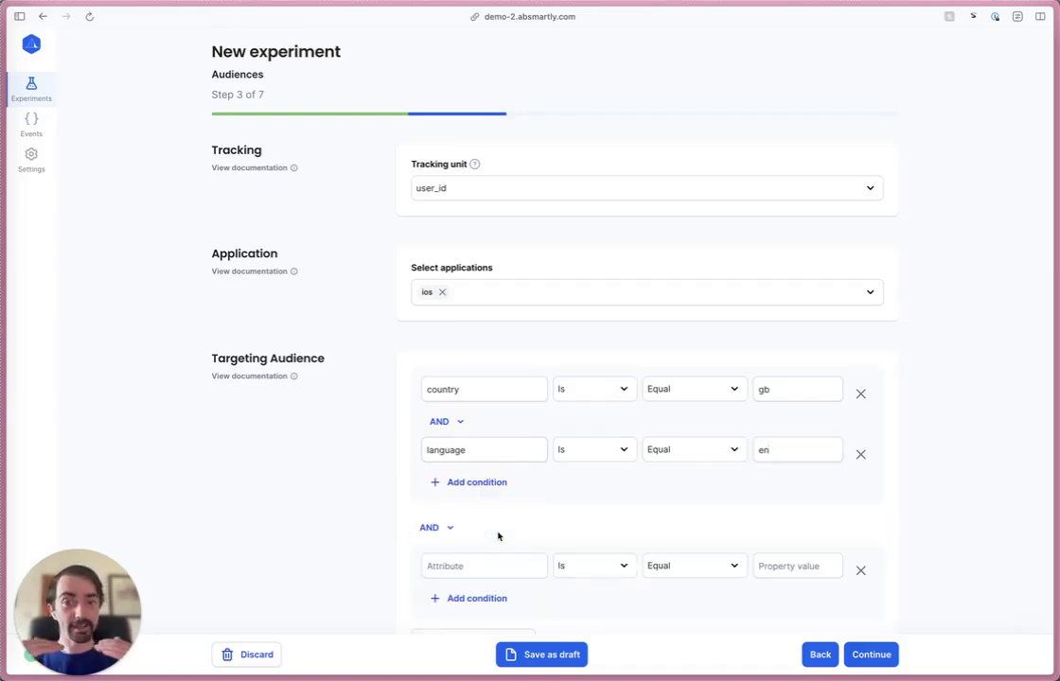
pyautogui.scroll(-1, 498, 537)
pyautogui.click(429, 479)
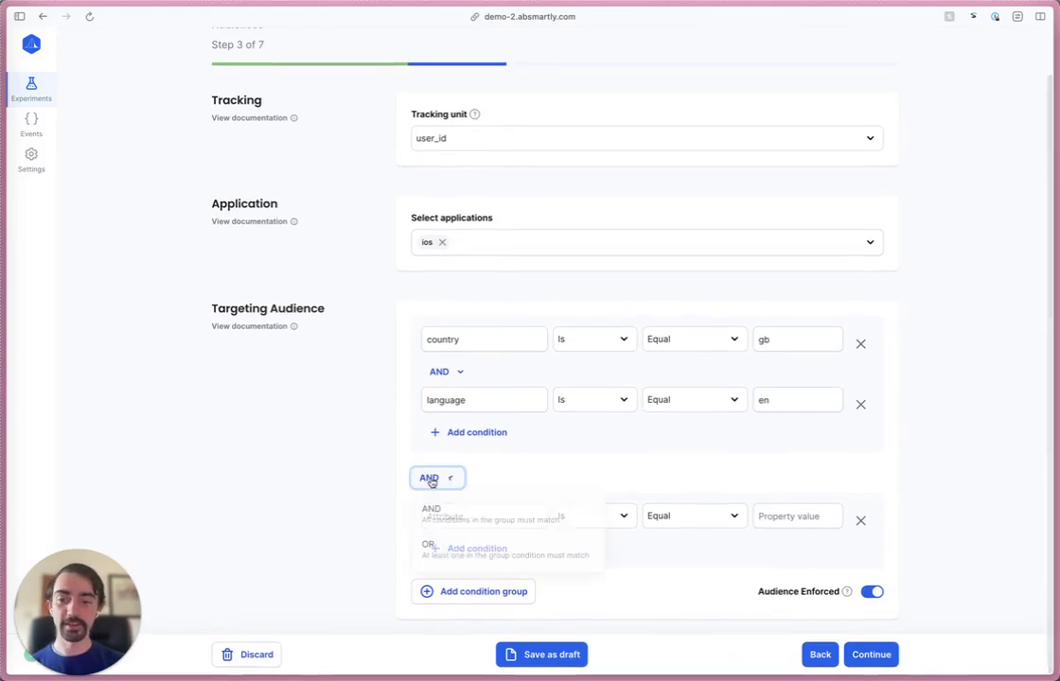
pyautogui.click(437, 546)
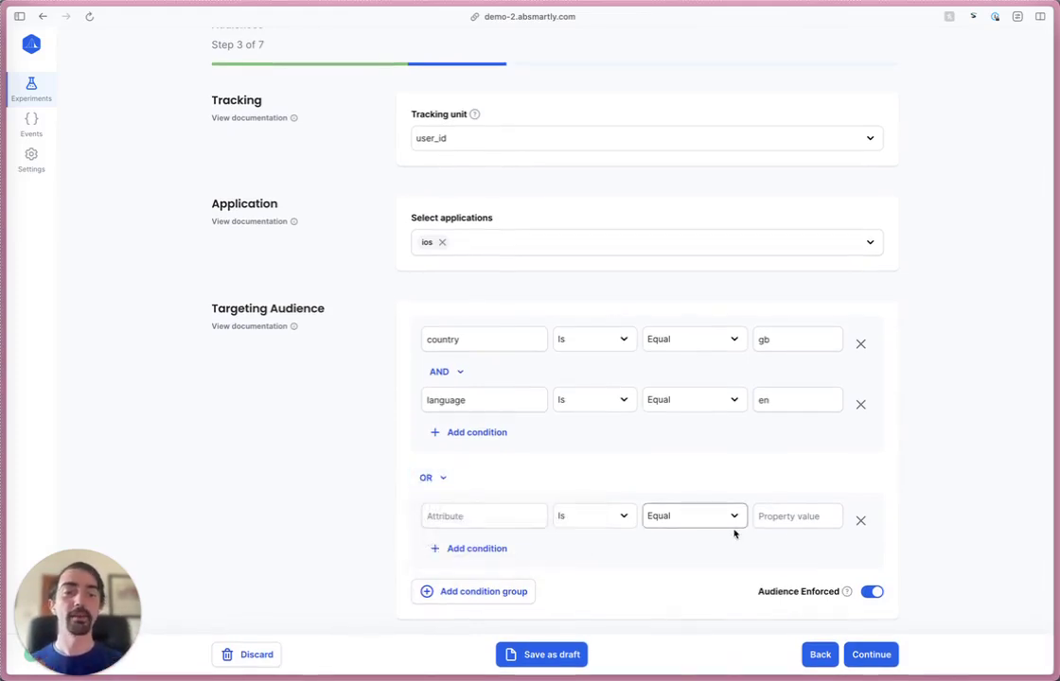
# Remove every targeting condition and condition group, and continue to the metrics
pyautogui.click(860, 521)
pyautogui.click(860, 455)
pyautogui.click(860, 394)
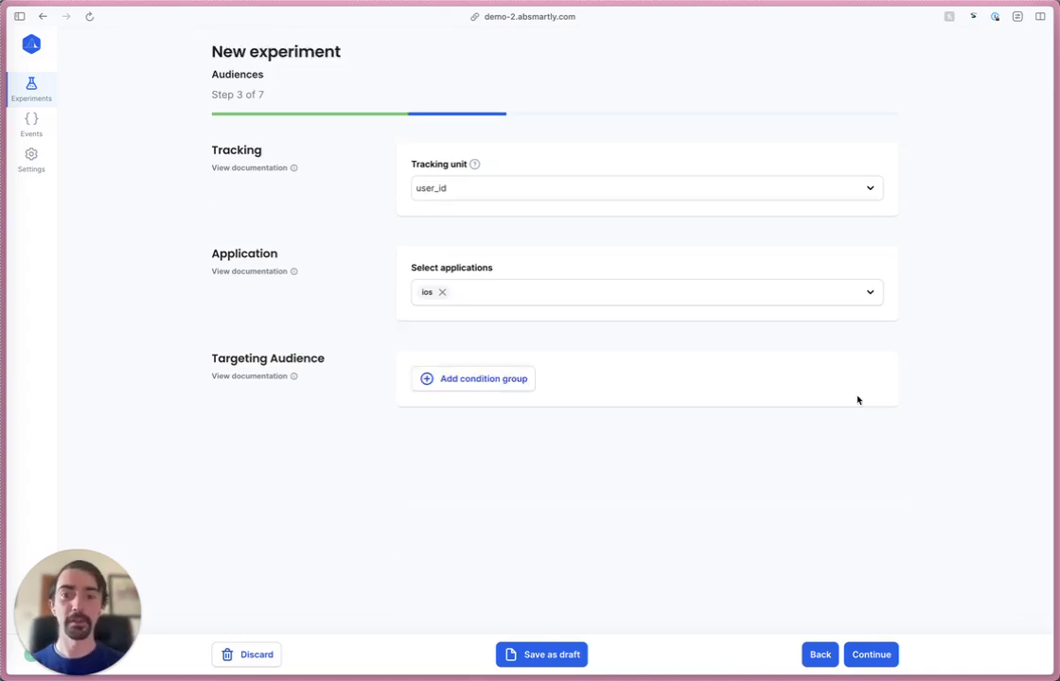
pyautogui.click(870, 655)
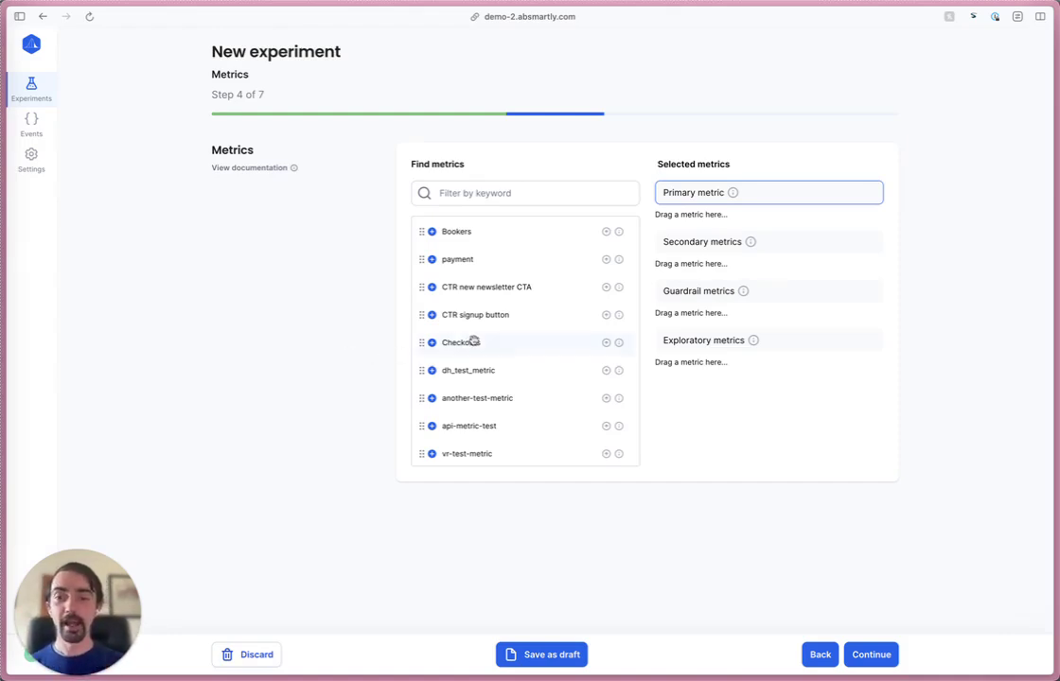
# Assign Checkouts as the primary metric and Users Checking Out as a secondary metric, and continue to the analysis settings
pyautogui.moveTo(465, 346); pyautogui.dragTo(736, 194)
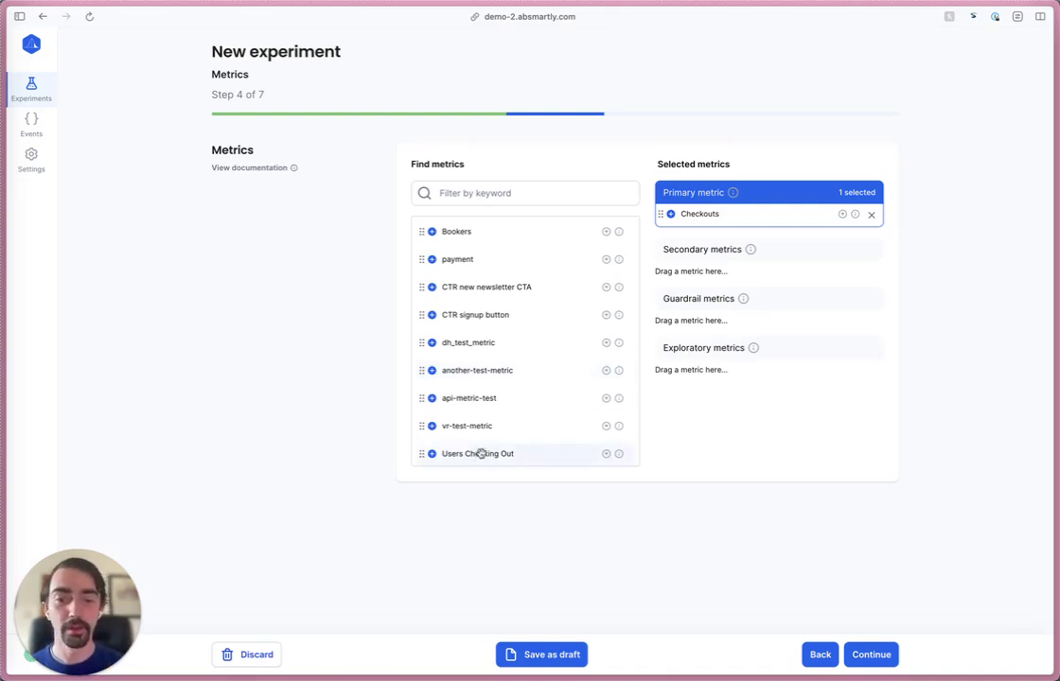
pyautogui.moveTo(489, 450); pyautogui.dragTo(724, 250)
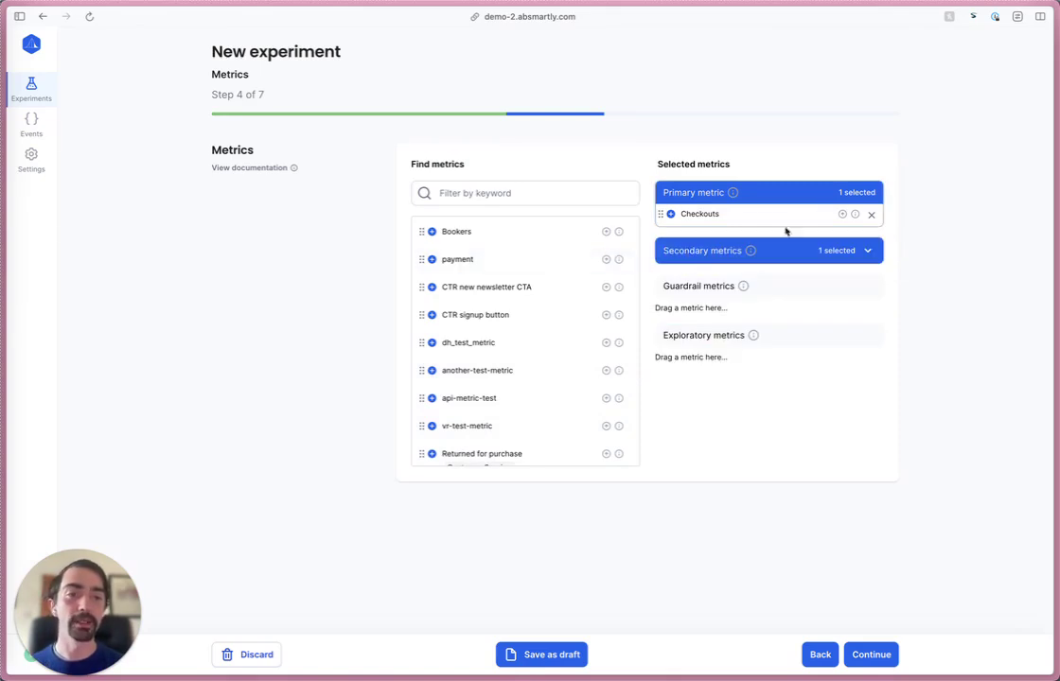
pyautogui.click(867, 251)
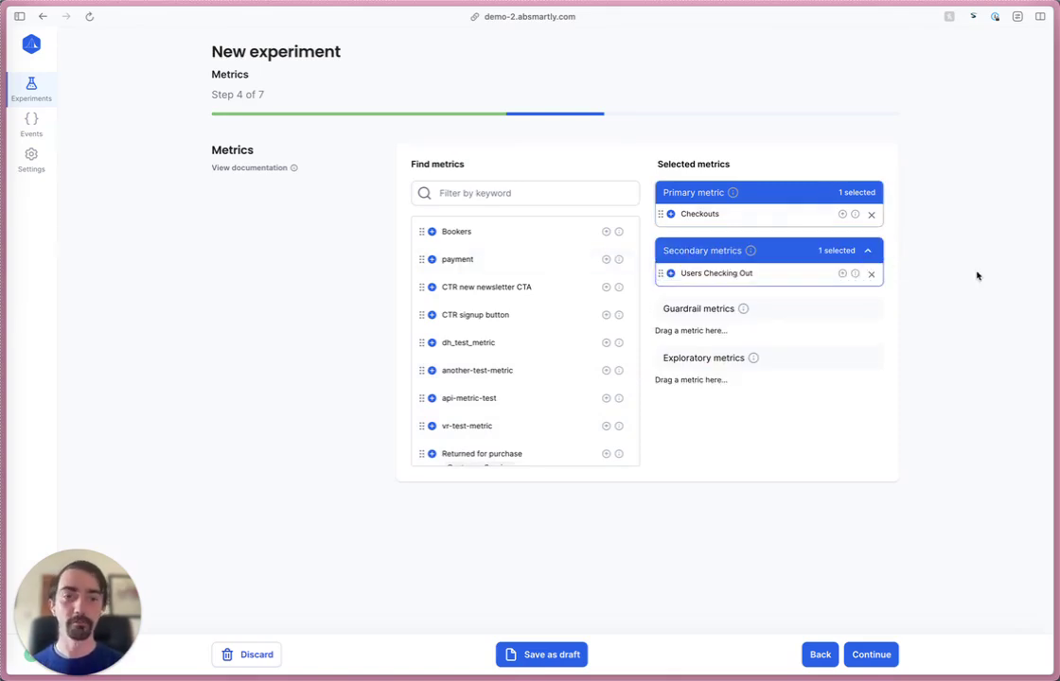
pyautogui.click(872, 652)
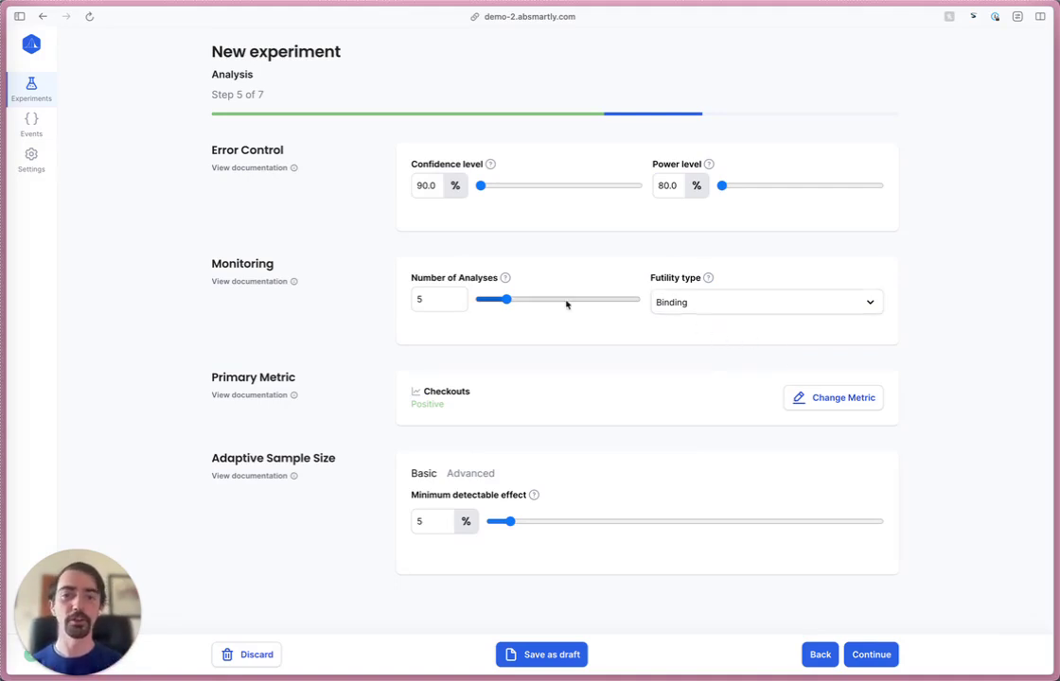
# Keep the number of analyses at 5 and the futility type at Binding, and continue to the metadata
pyautogui.moveTo(508, 299)
pyautogui.mouseDown()
pyautogui.moveTo(521, 301)
pyautogui.moveTo(506, 299)
pyautogui.mouseUp()
pyautogui.click(720, 311)
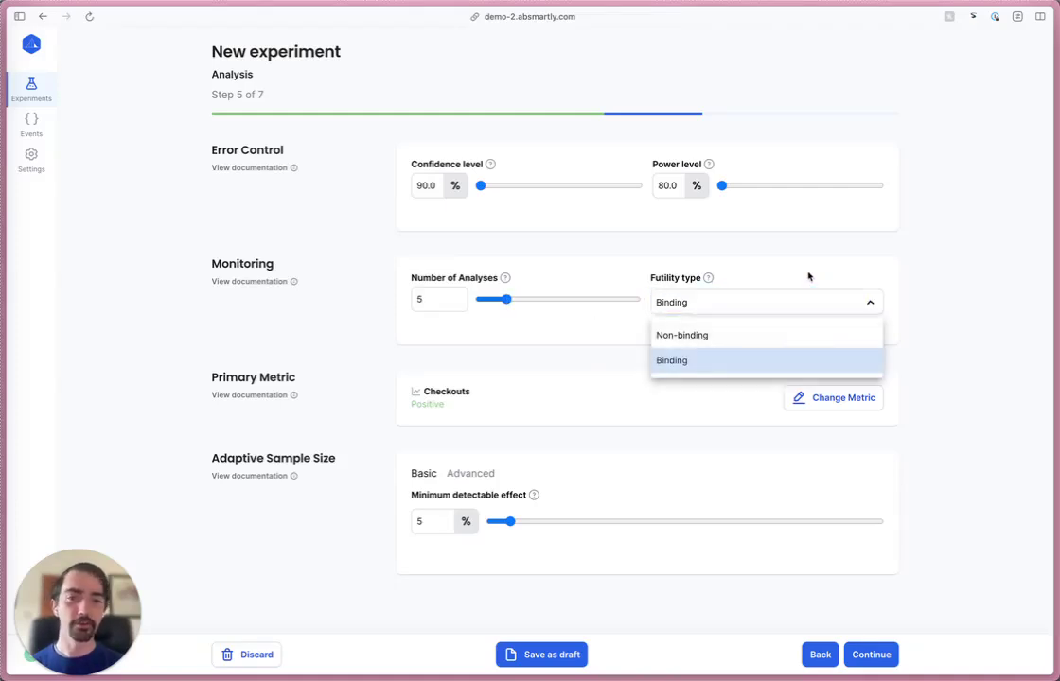
pyautogui.click(757, 302)
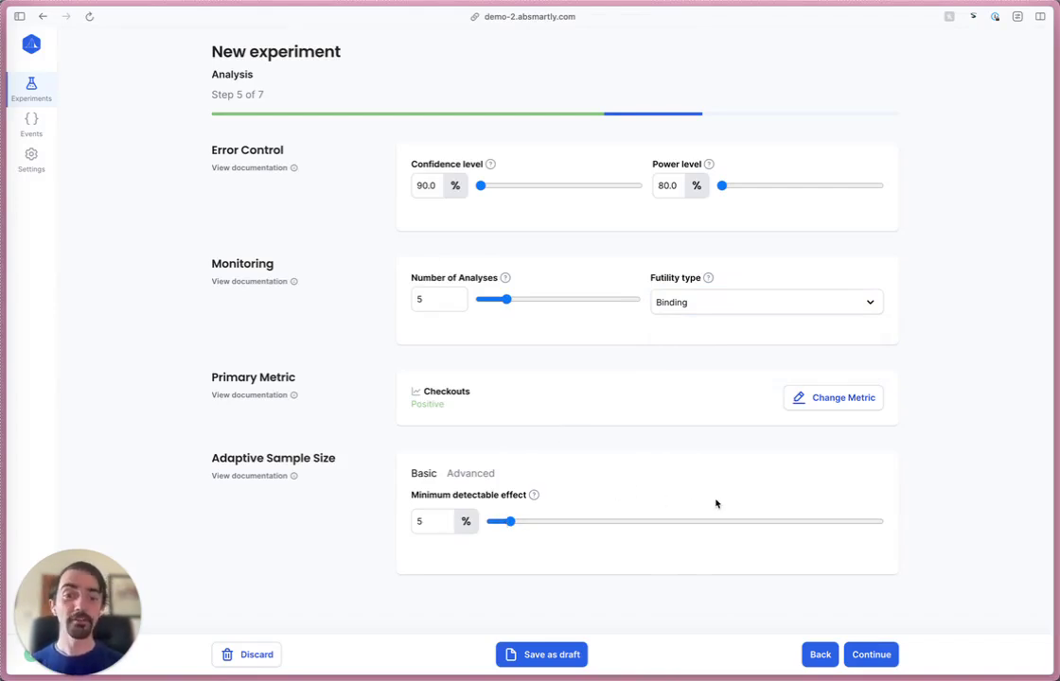
pyautogui.click(883, 656)
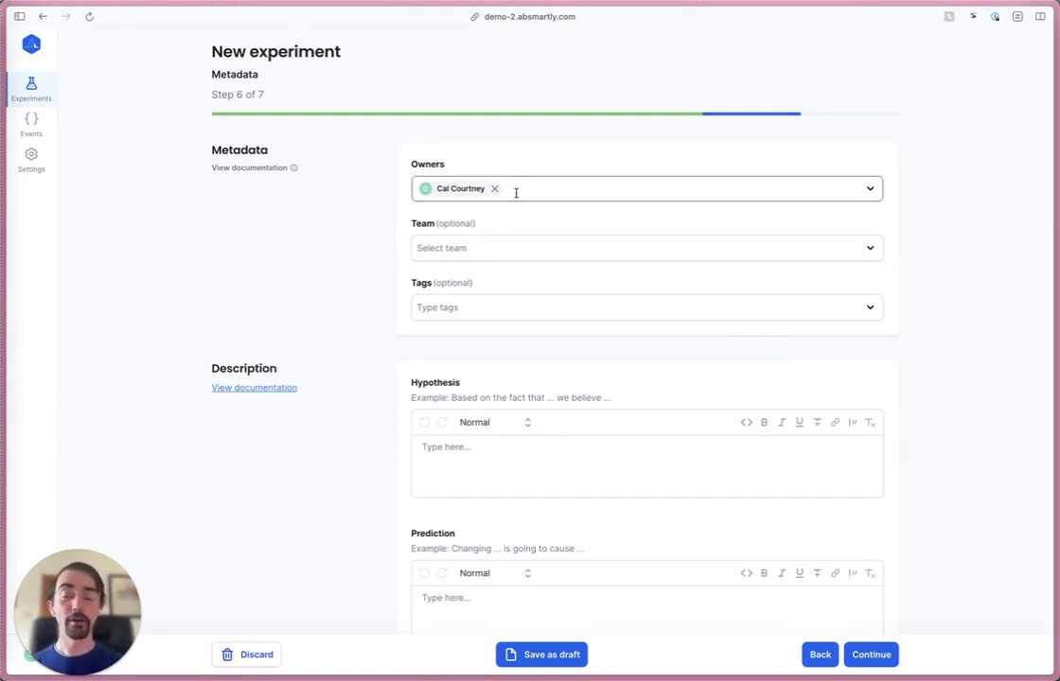
# Look through the available team and tag options without selecting any
pyautogui.click(481, 243)
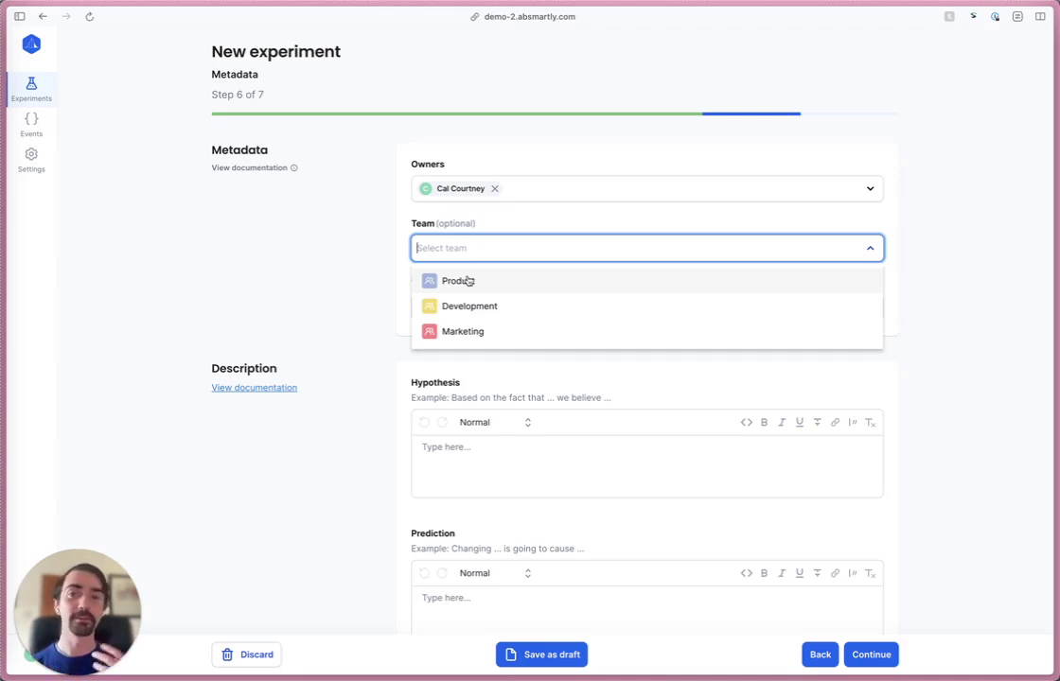
pyautogui.click(314, 263)
pyautogui.click(461, 302)
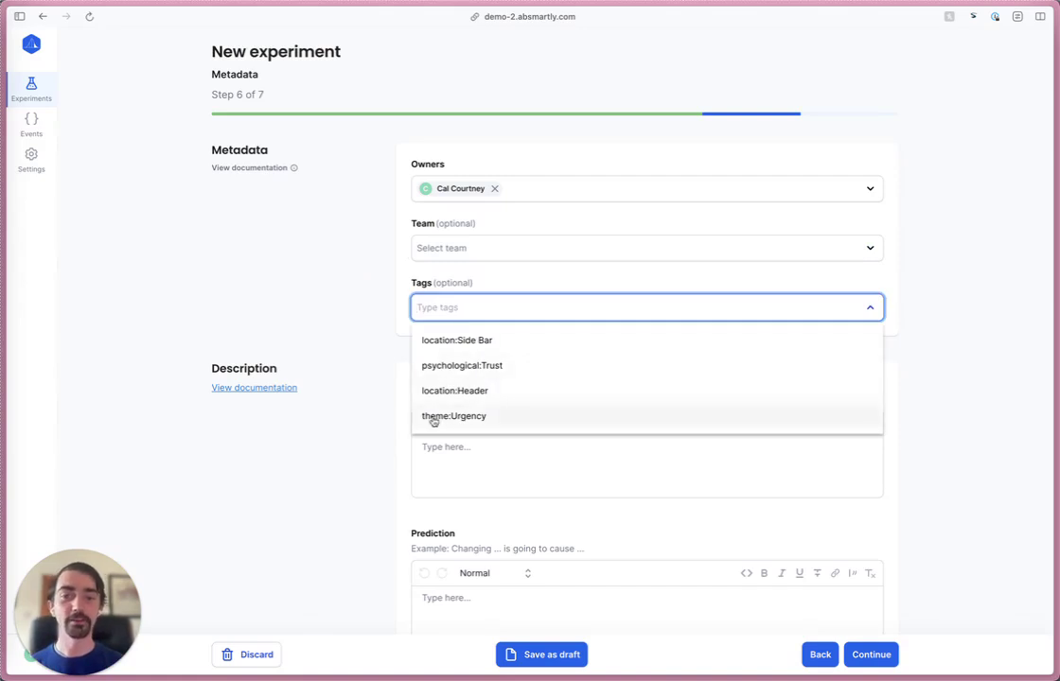
pyautogui.click(364, 314)
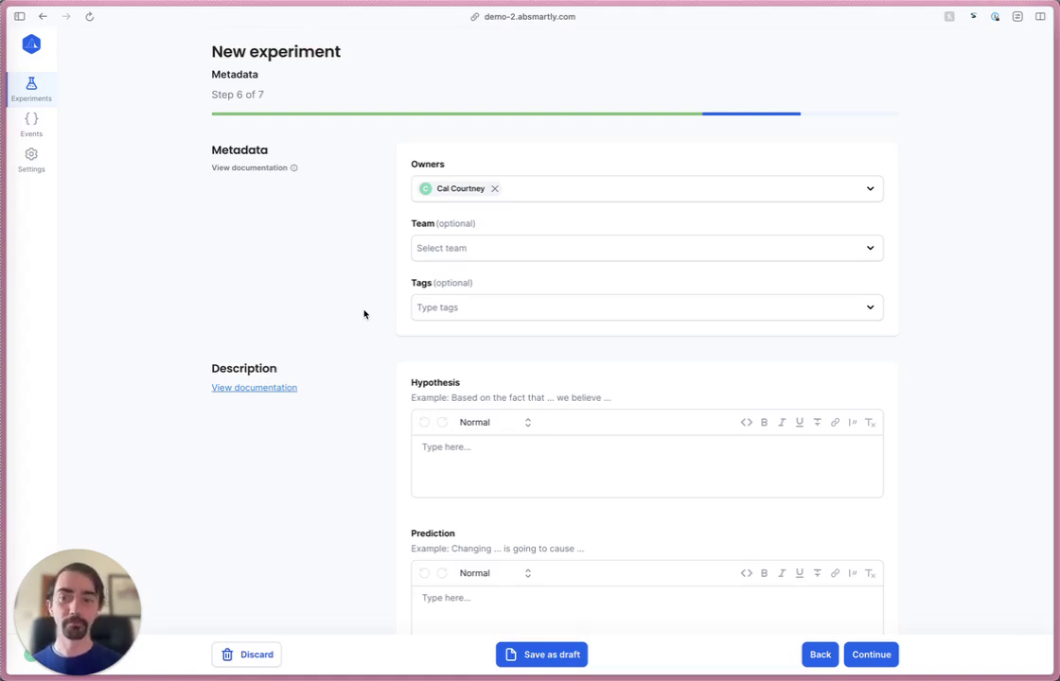
# Examine the experiment's description fields, from Hypothesis and Prediction through Action Points and Other
pyautogui.scroll(-5, 364, 315)
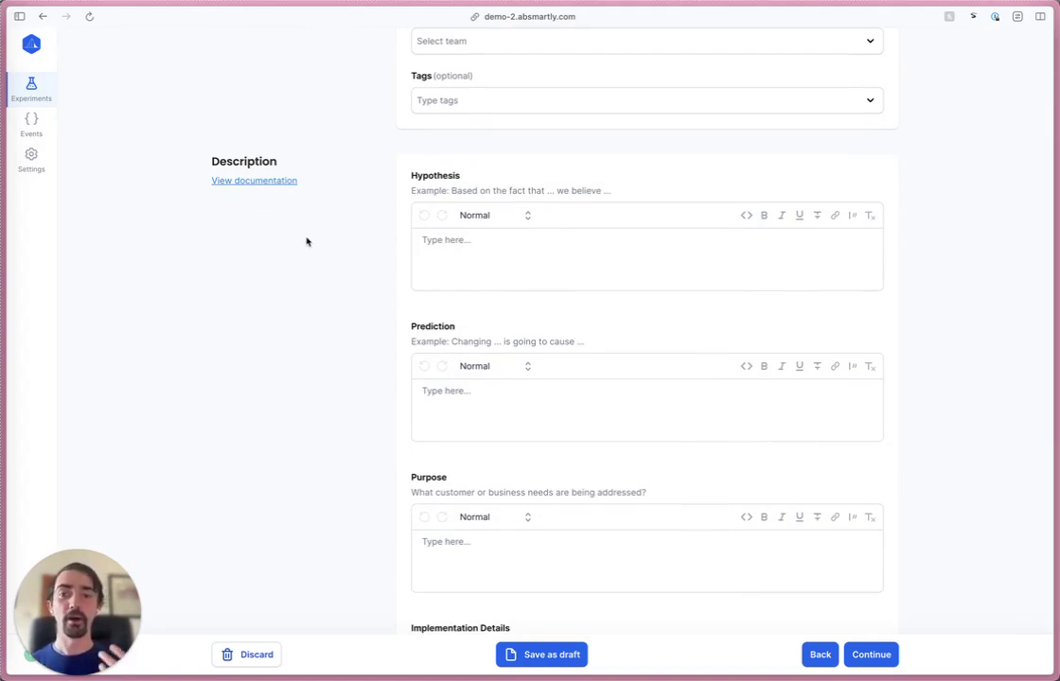
pyautogui.scroll(-1, 306, 241)
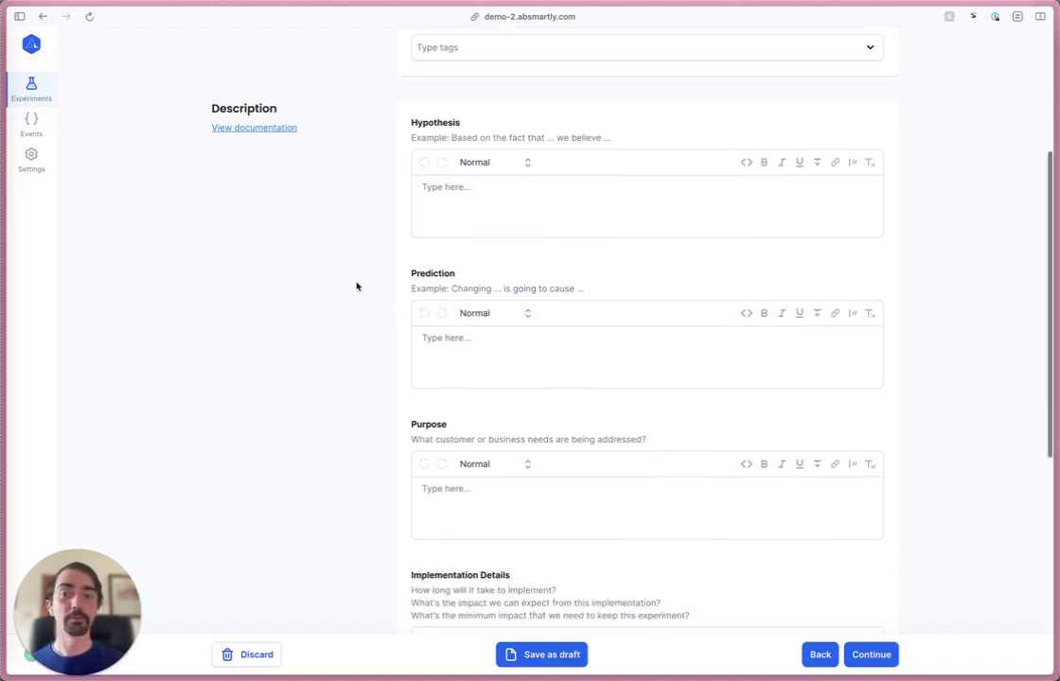
pyautogui.scroll(-2, 390, 317)
pyautogui.scroll(-5, 360, 412)
pyautogui.scroll(4, 360, 445)
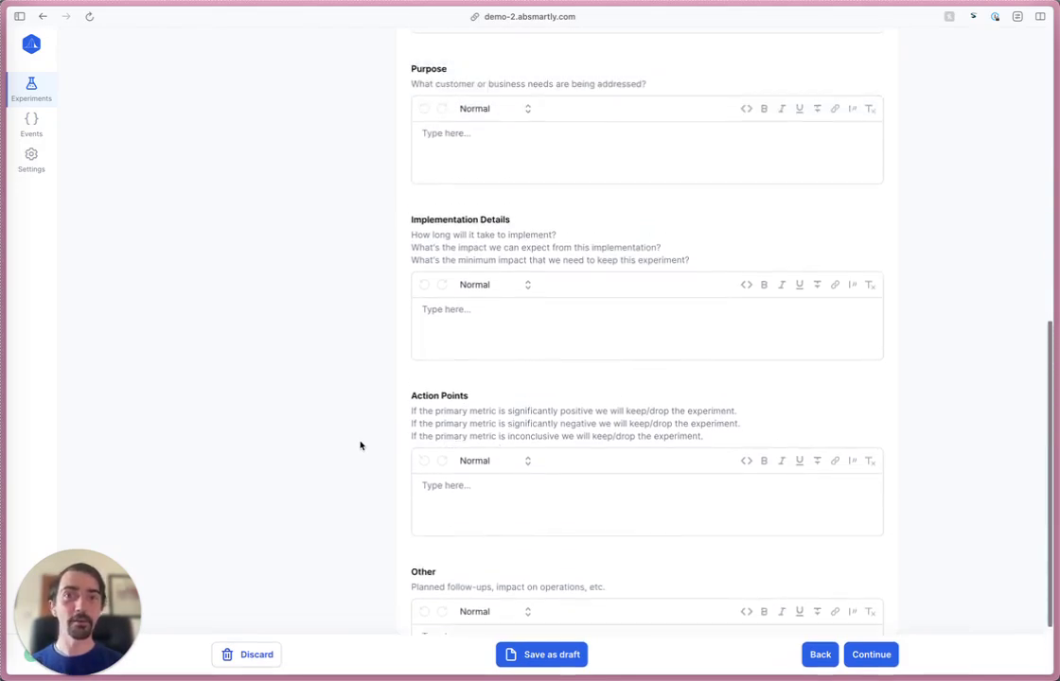
pyautogui.scroll(3, 360, 445)
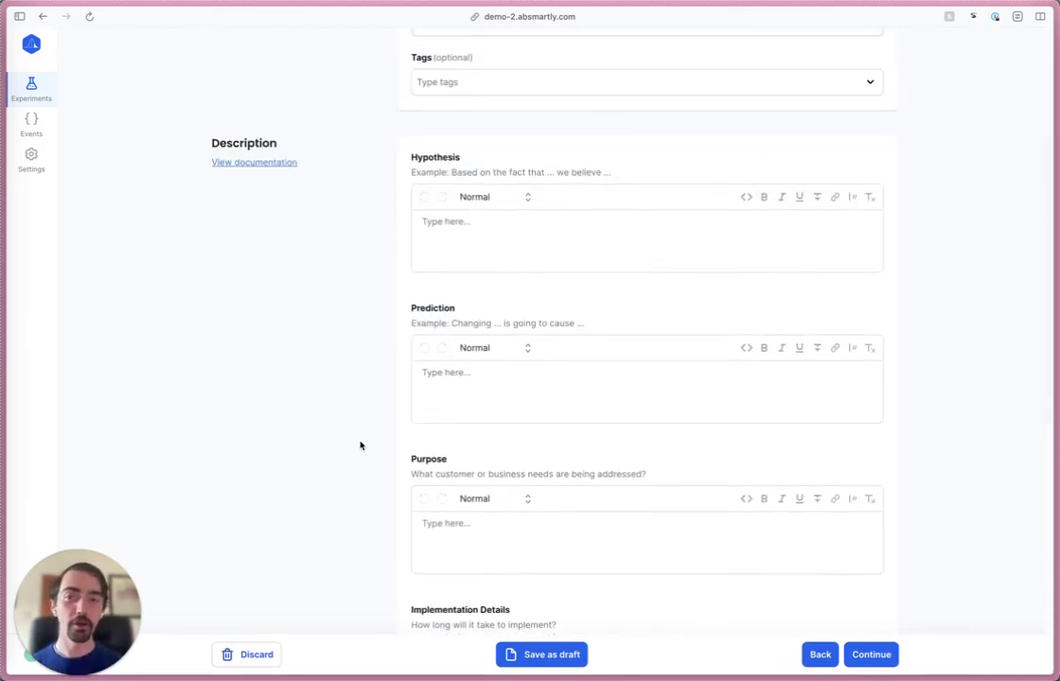
pyautogui.moveTo(210, 142); pyautogui.dragTo(258, 142)
pyautogui.click(282, 144)
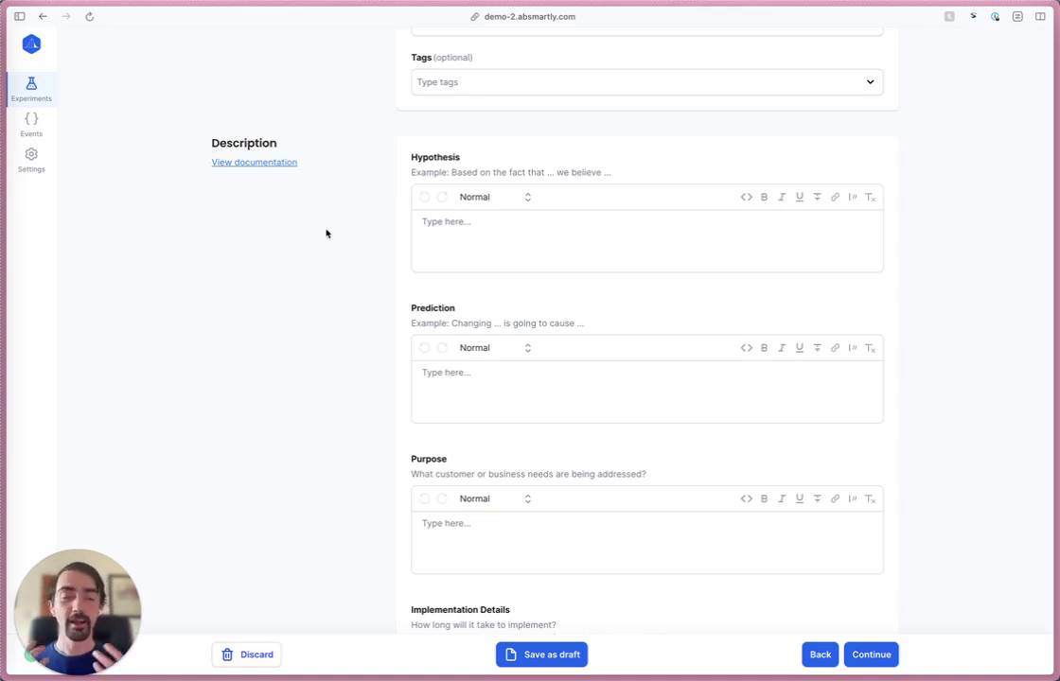
pyautogui.scroll(3, 325, 233)
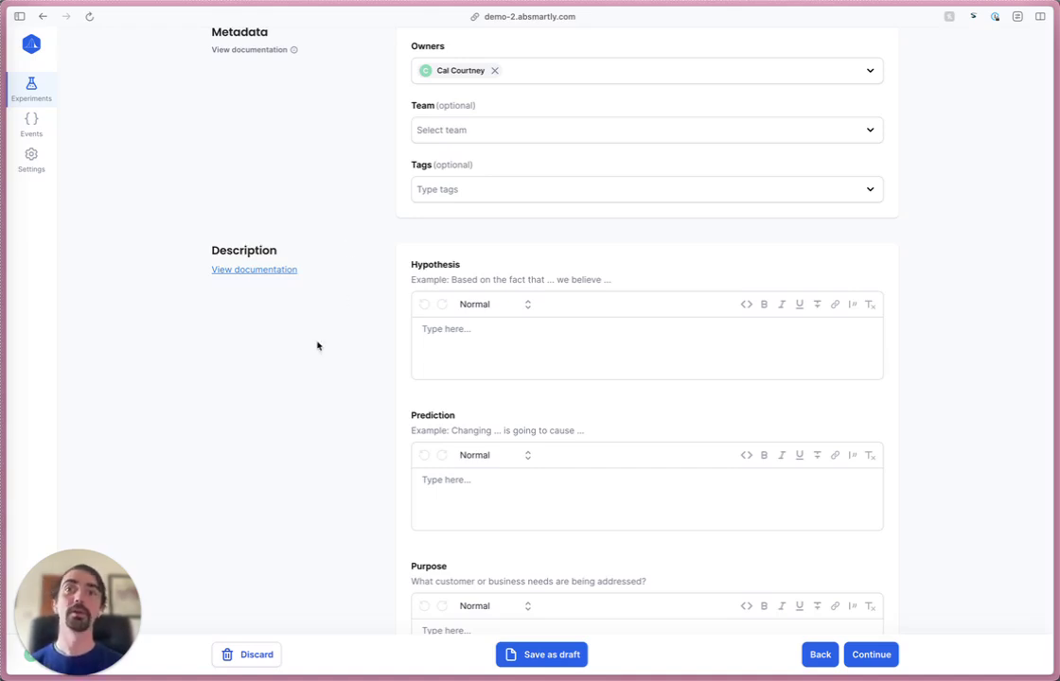
# Continue to the review, check the whole experiment summary, and save the experiment as a draft
pyautogui.click(871, 655)
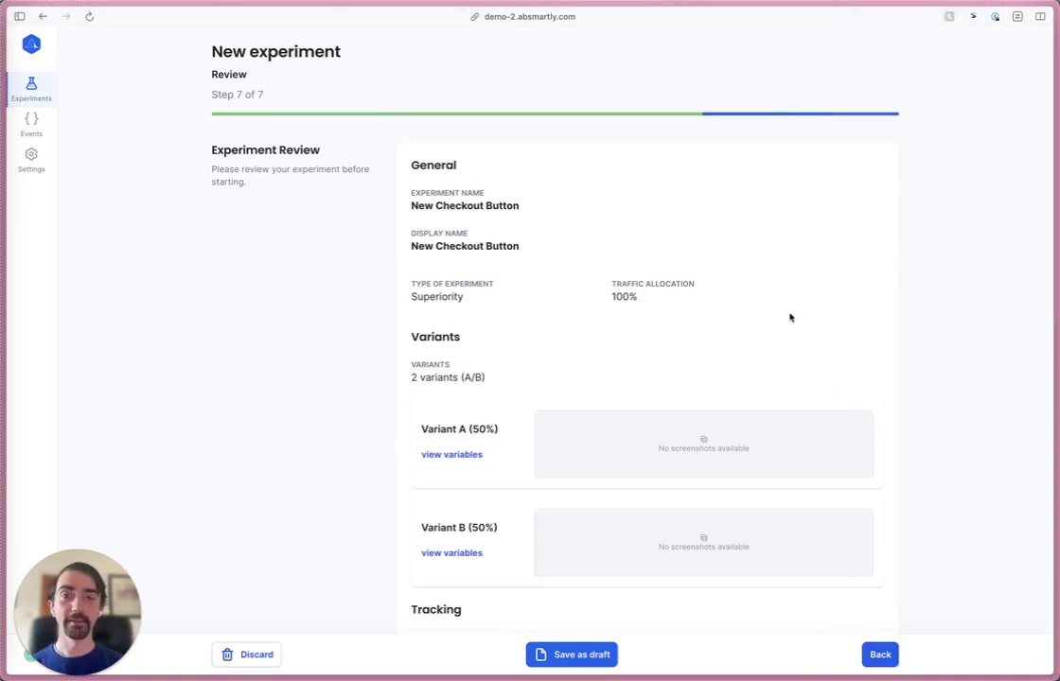
pyautogui.scroll(-2, 790, 318)
pyautogui.scroll(3, 790, 318)
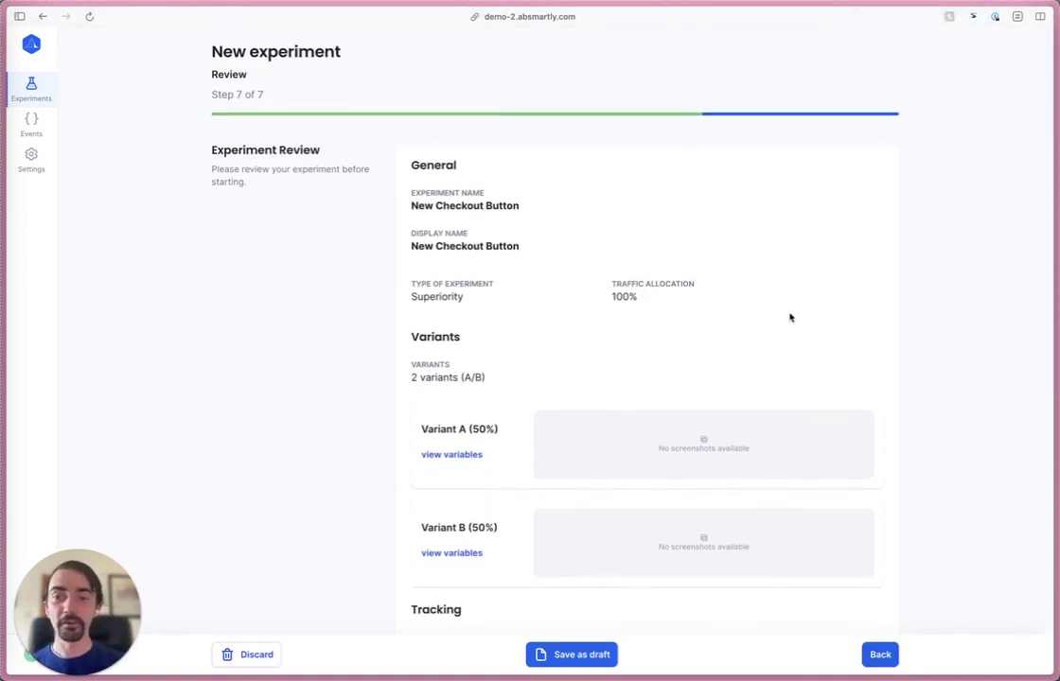
pyautogui.scroll(-8, 790, 318)
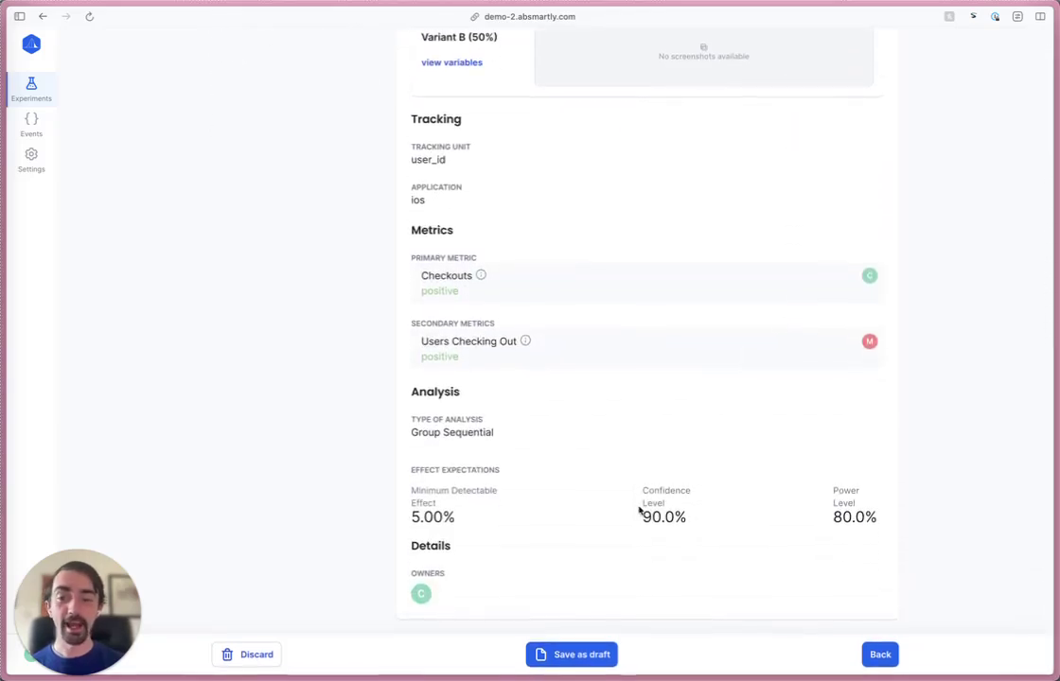
pyautogui.click(572, 656)
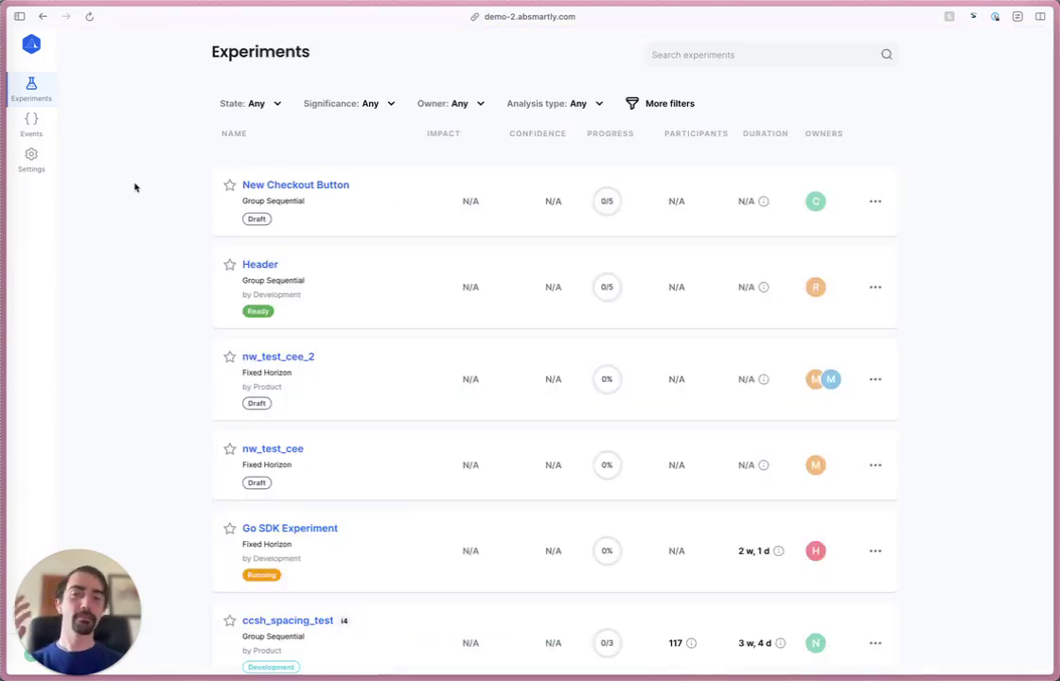
# Open the New Checkout Button draft from the experiments list for editing
pyautogui.click(876, 201)
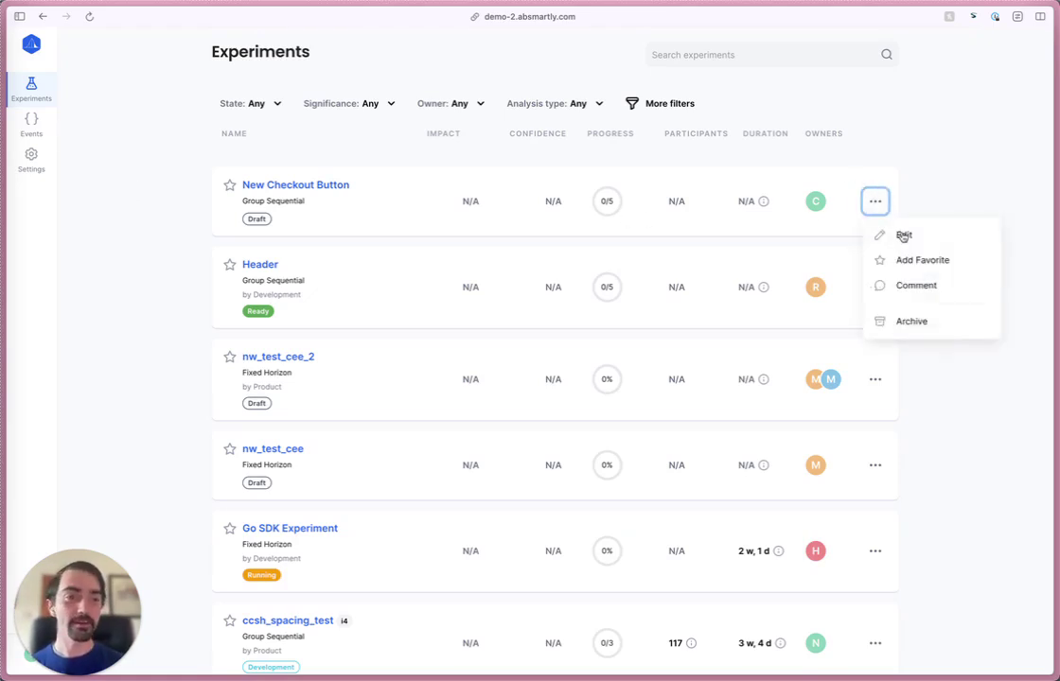
pyautogui.click(904, 236)
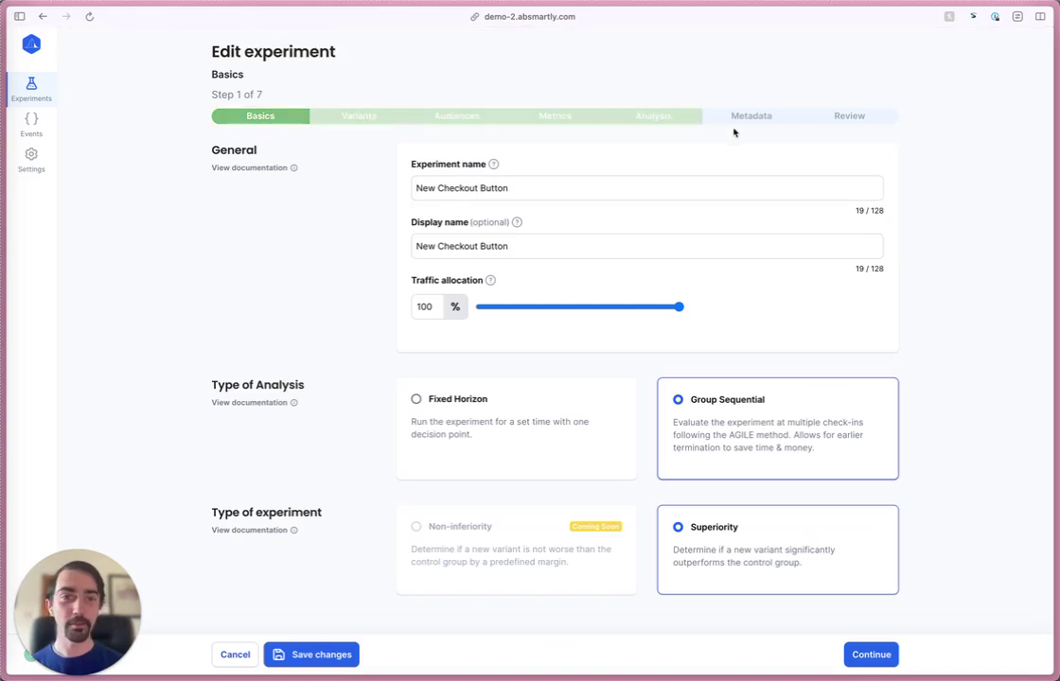
# Enter the metadata hypothesis "Based on the fact that green is a nice colour, we believe that more checkouts will convert with a green button"
pyautogui.click(736, 117)
pyautogui.scroll(-1, 677, 312)
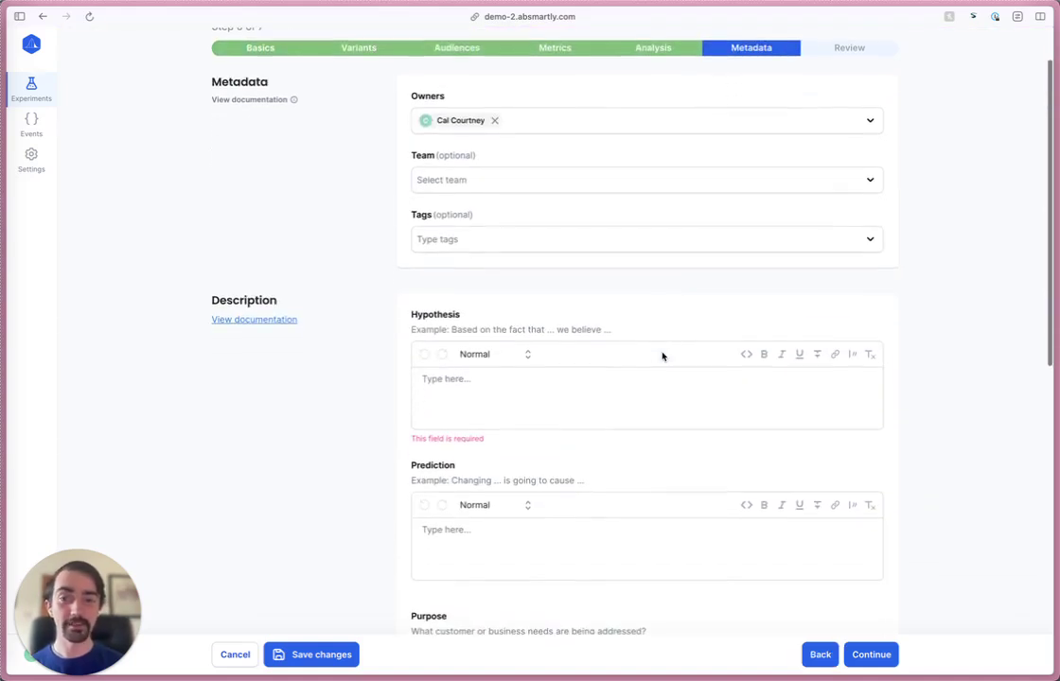
pyautogui.click(592, 396)
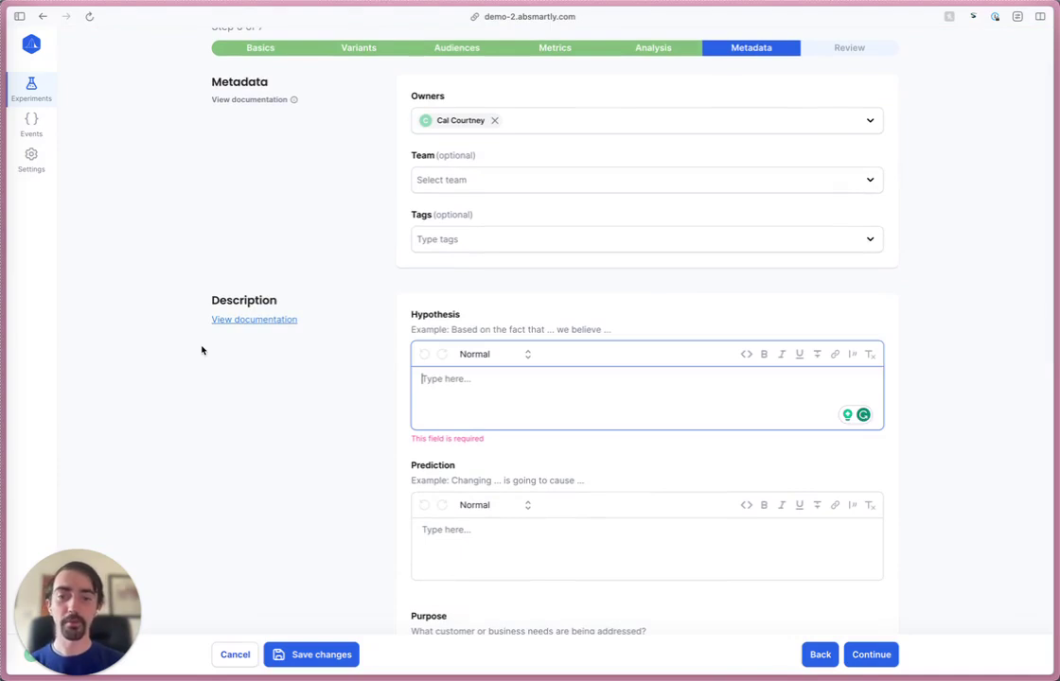
pyautogui.write('Based on')
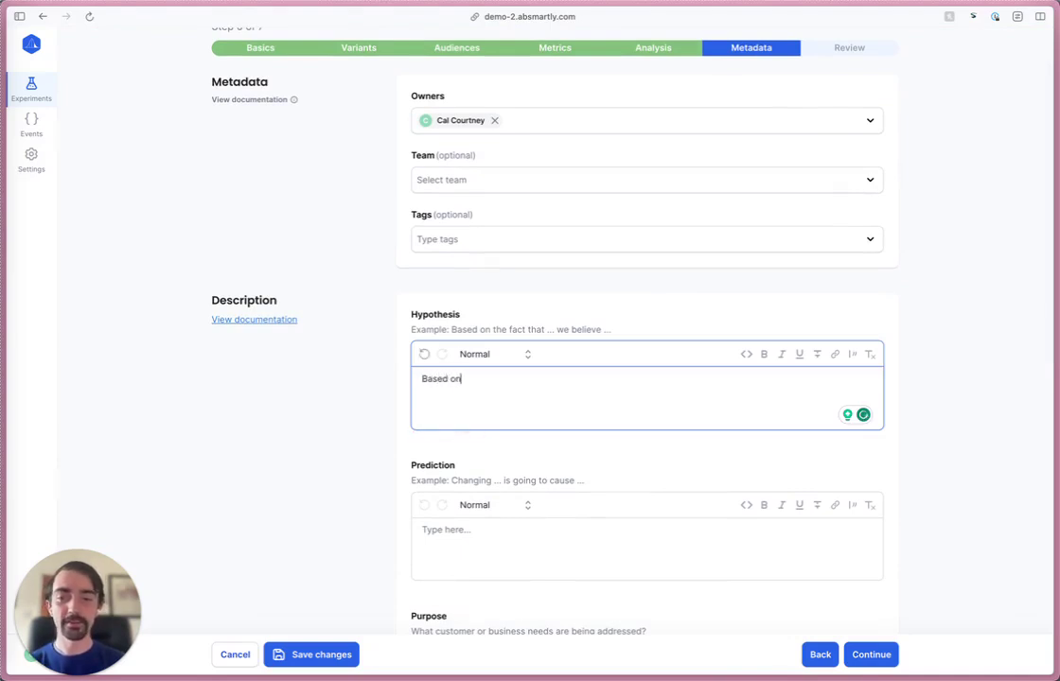
pyautogui.write(' the fact that ')
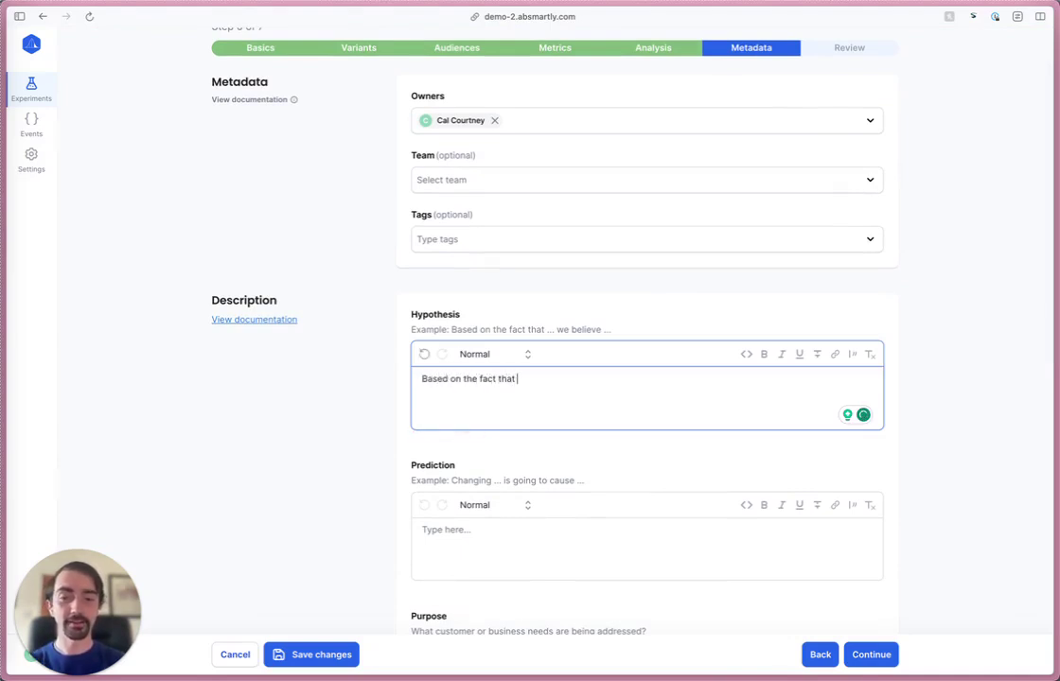
pyautogui.write('green is')
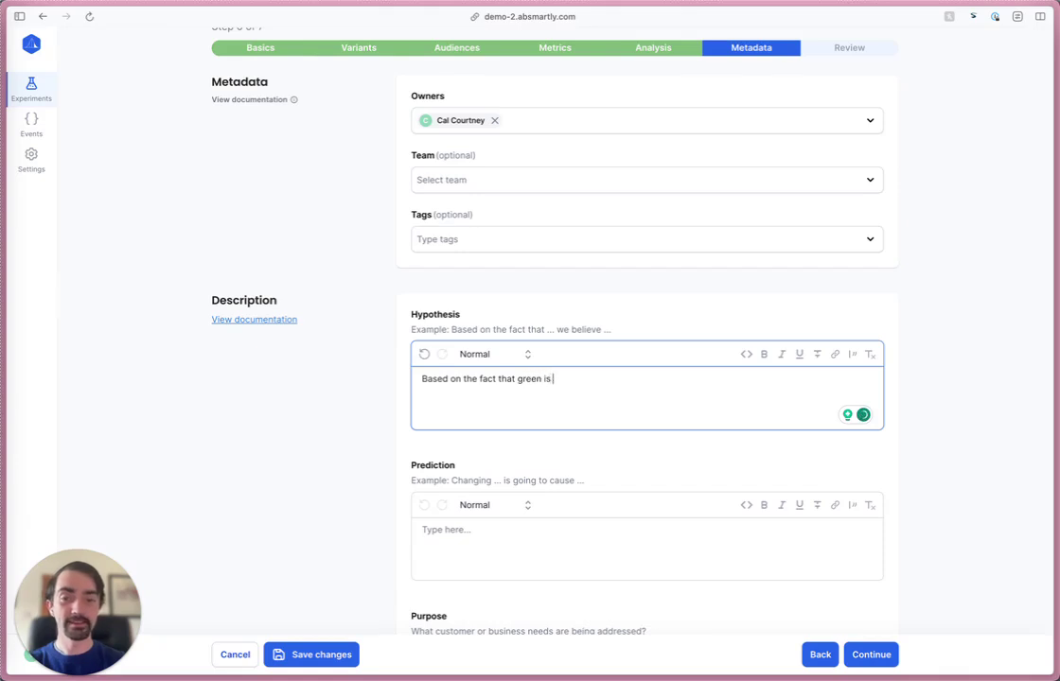
pyautogui.write(' a nice col')
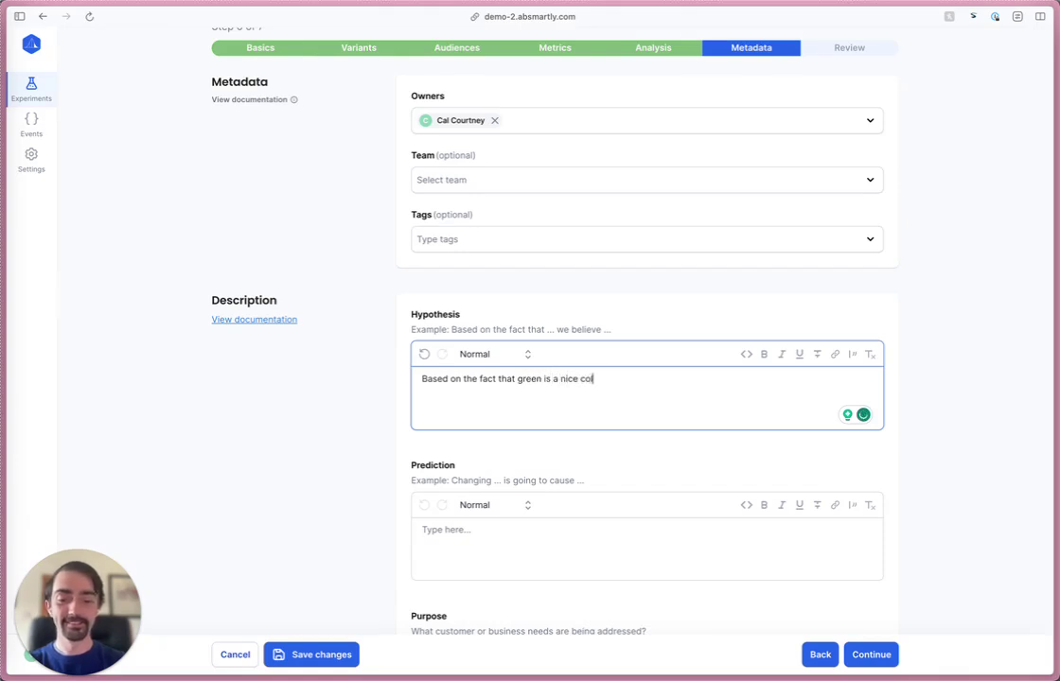
pyautogui.write('our we')
pyautogui.press('BackSpace')
pyautogui.press('BackSpace')
pyautogui.press('BackSpace')
pyautogui.write(', we believe')
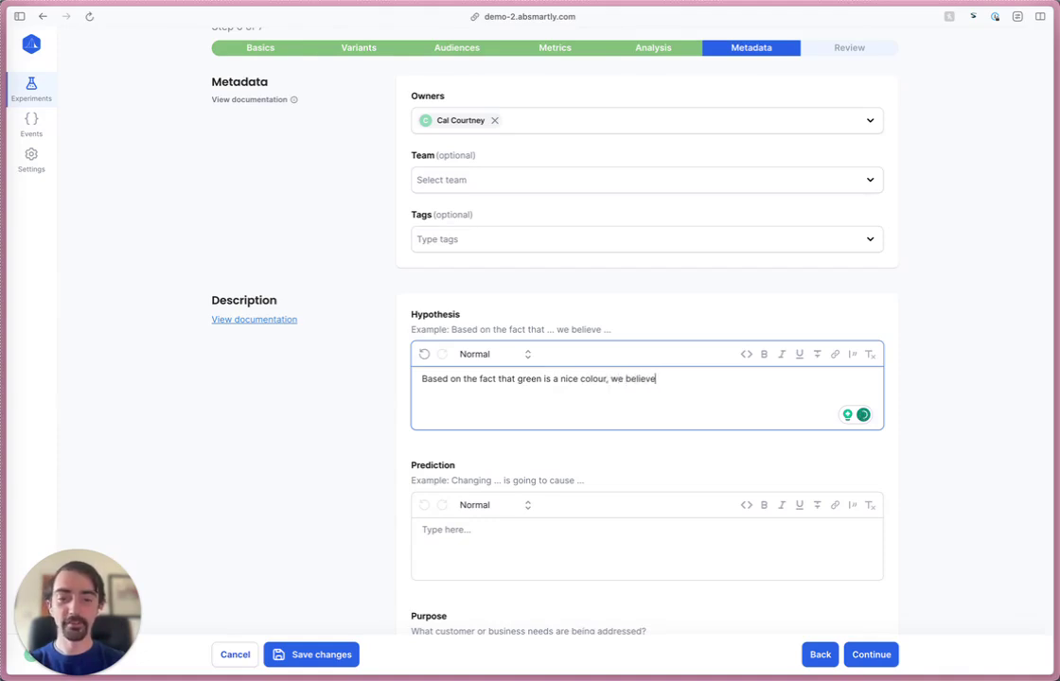
pyautogui.write(' that more ch')
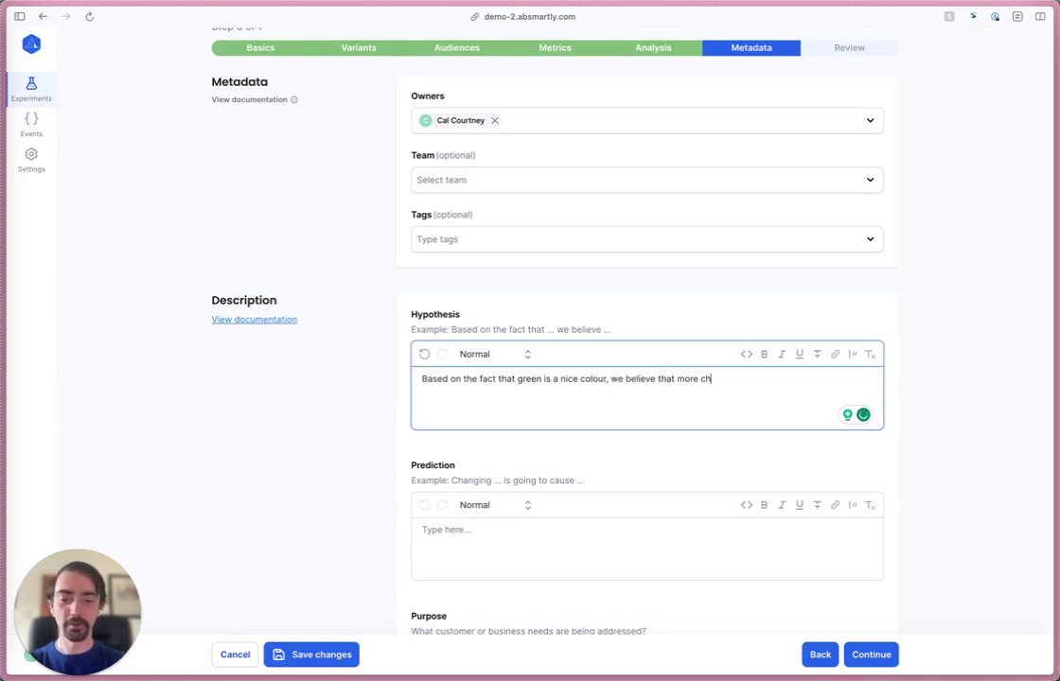
pyautogui.write('eckouts will')
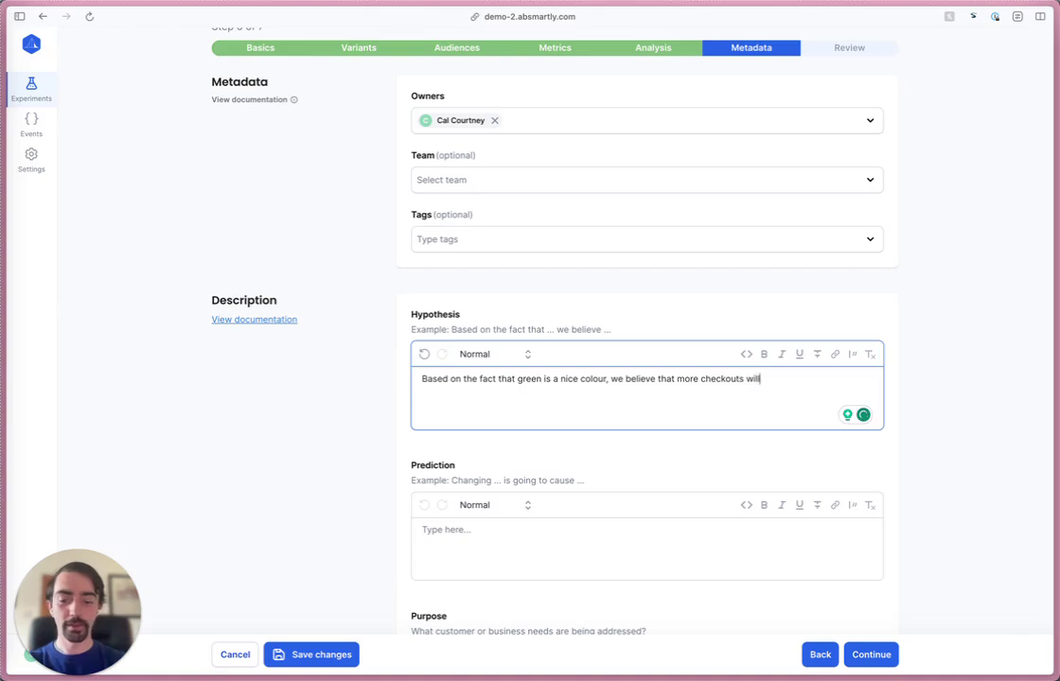
pyautogui.write(' convert w')
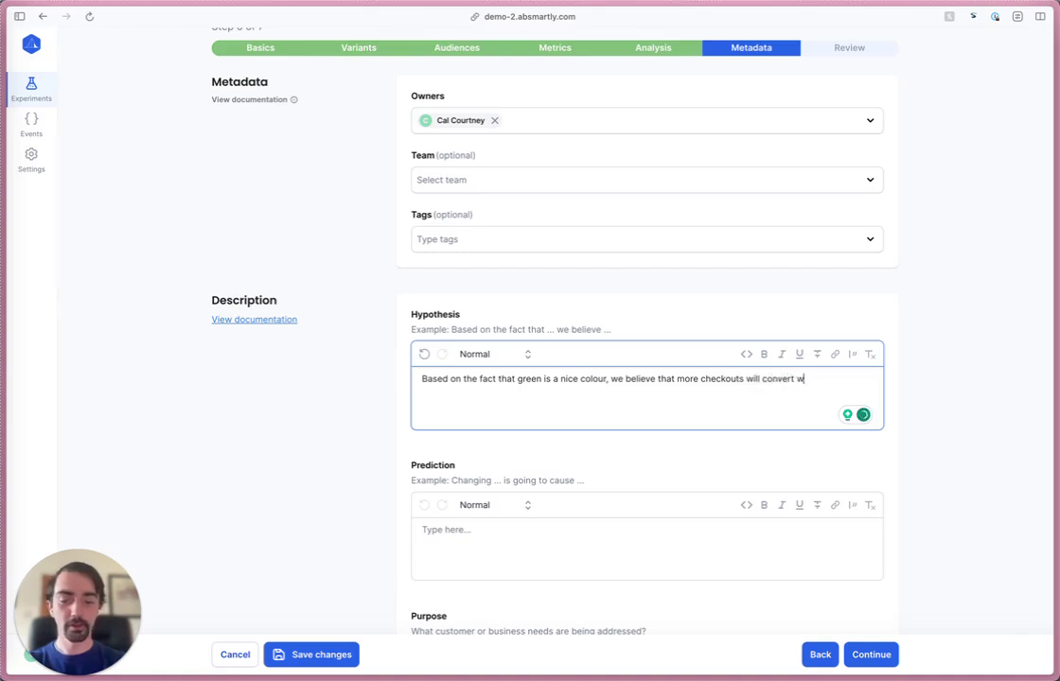
pyautogui.write('ith a green ')
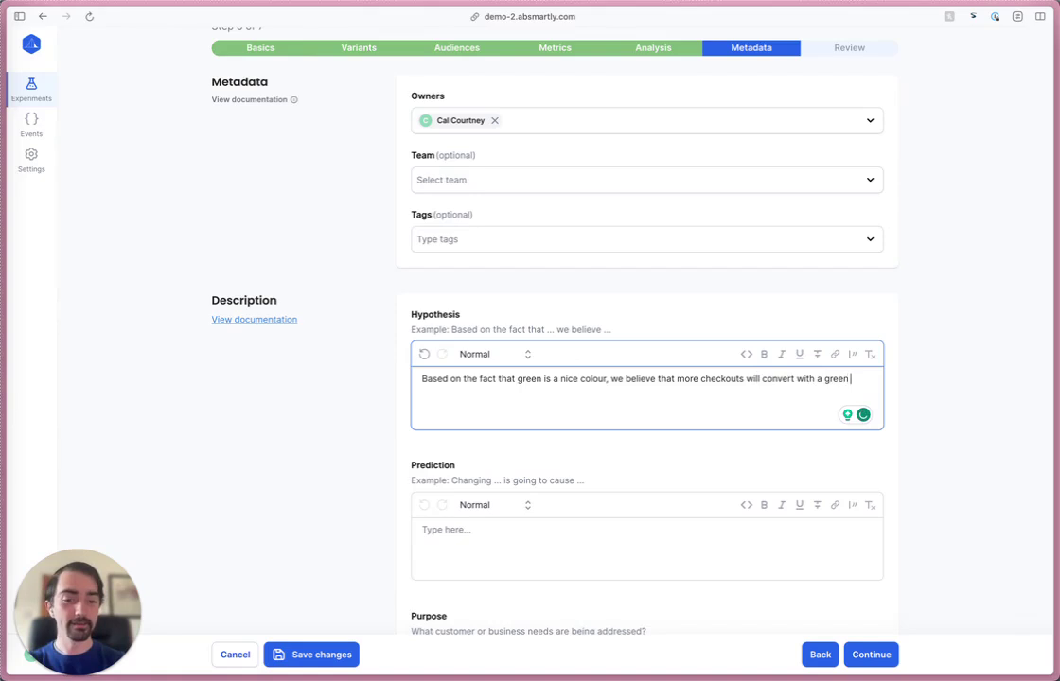
pyautogui.write('button')
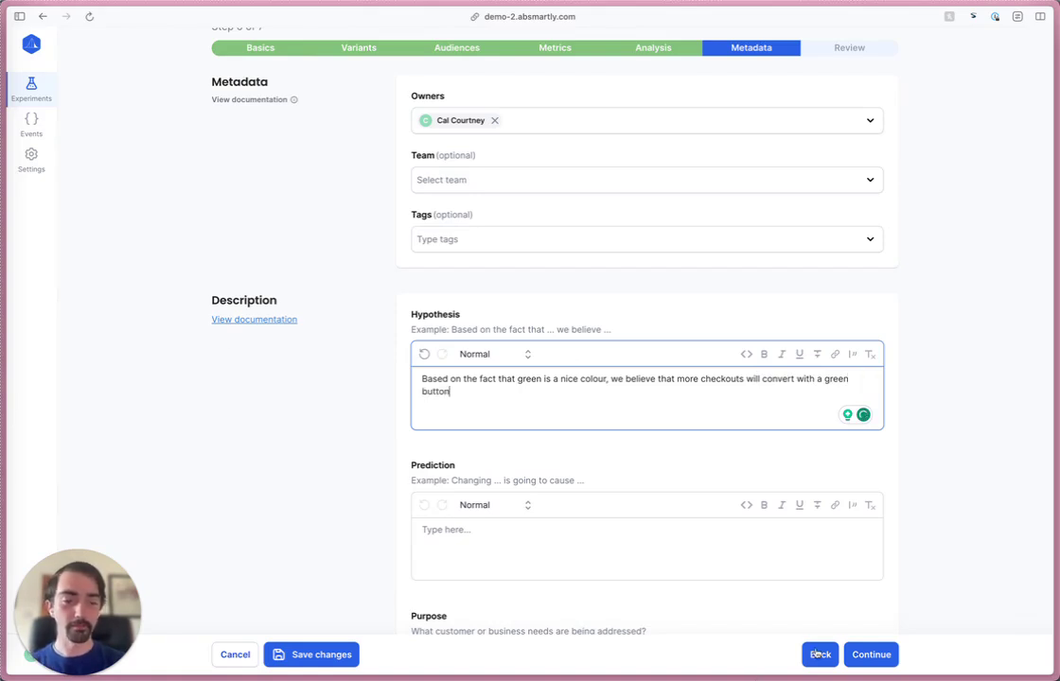
# Continue to the experiment review and save the New Checkout Button experiment as ready
pyautogui.click(869, 662)
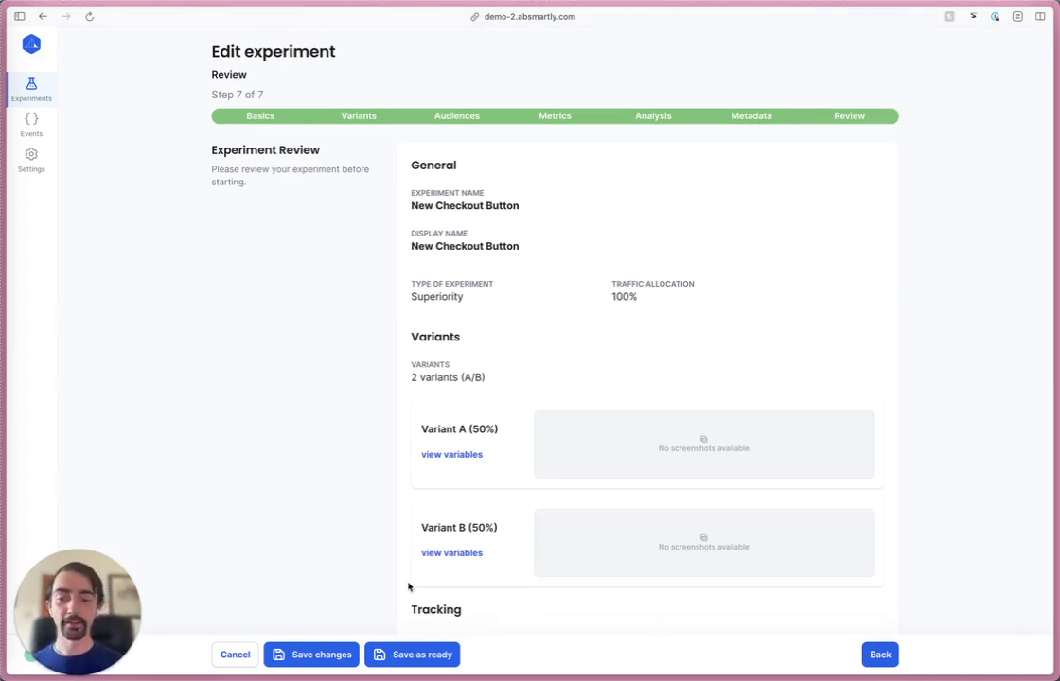
pyautogui.click(417, 655)
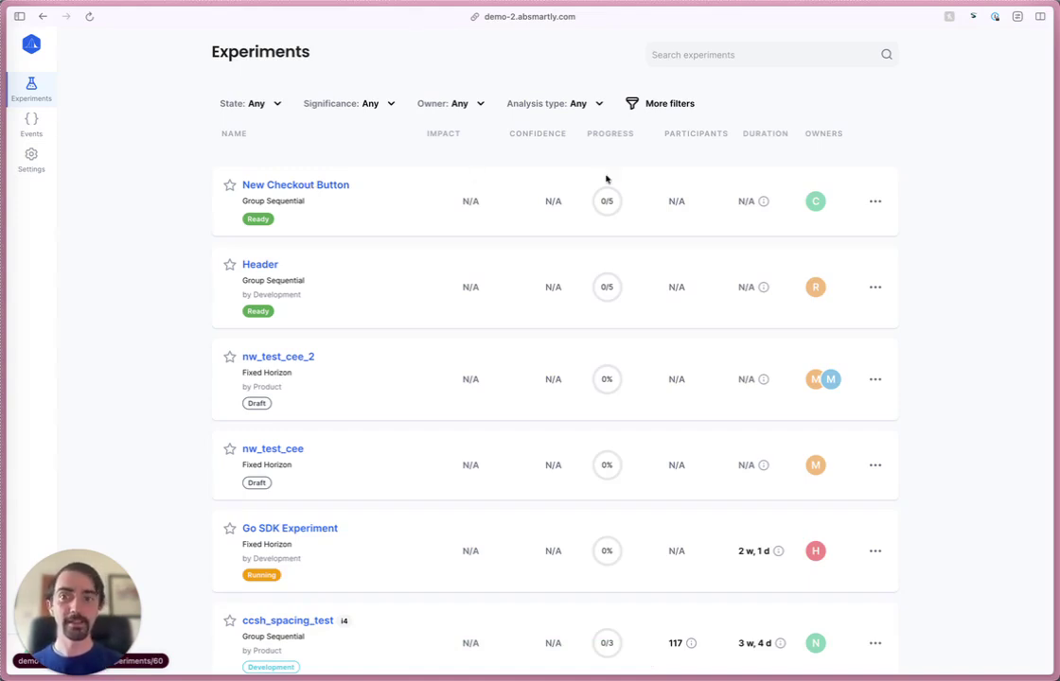
# Start development of the New Checkout Button experiment with the comment "Experiment Started for developers"
pyautogui.click(876, 202)
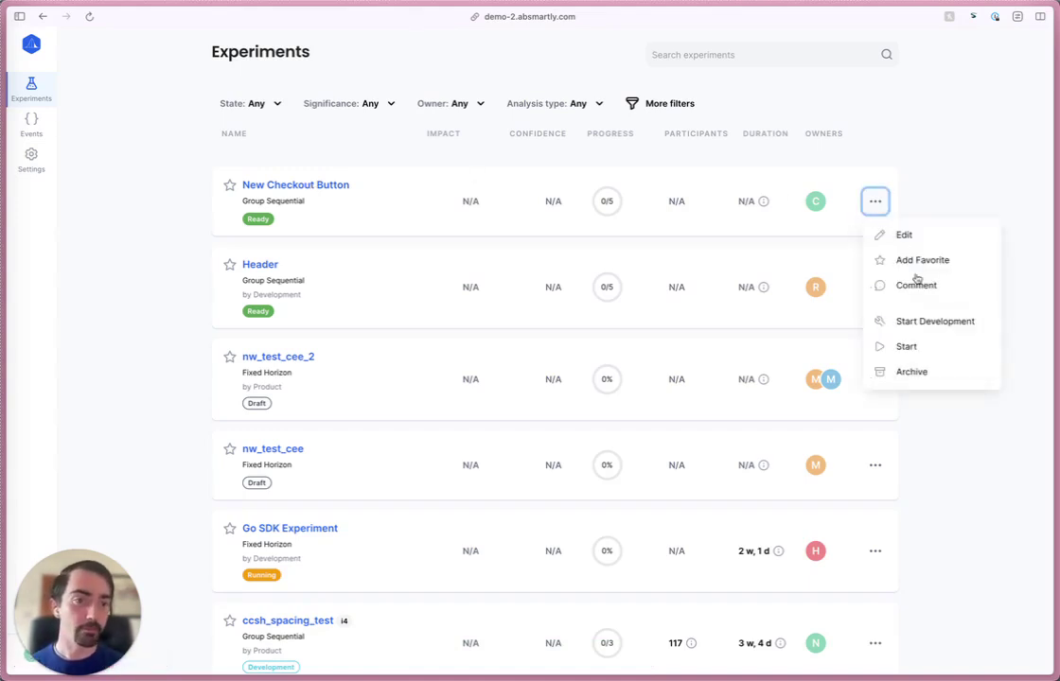
pyautogui.click(914, 324)
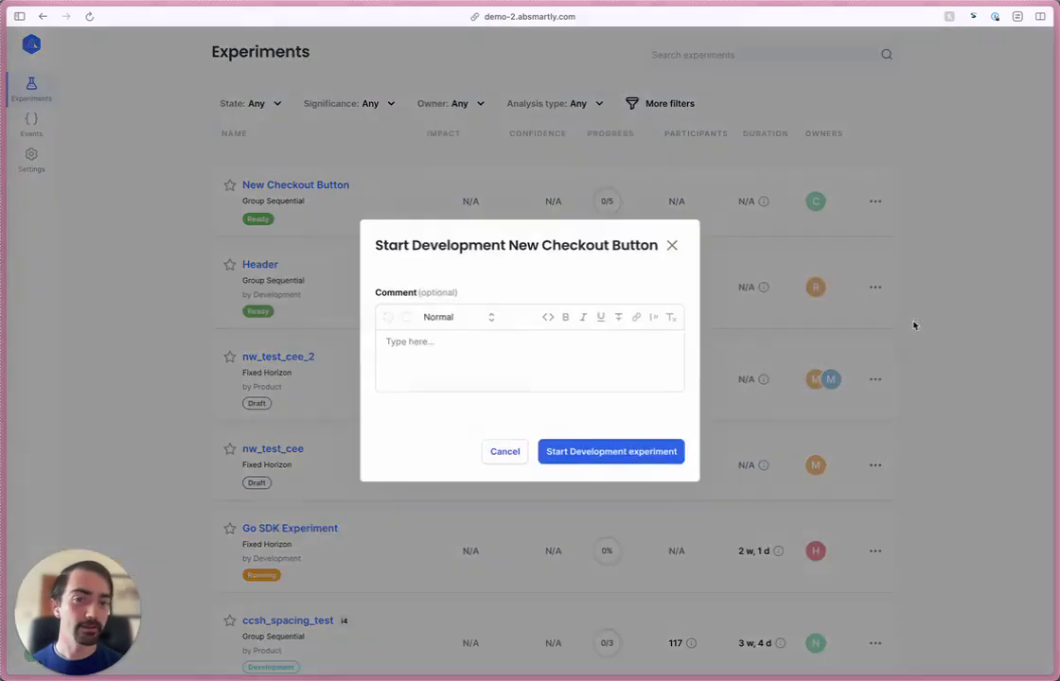
pyautogui.click(539, 365)
pyautogui.write('Experiment Started for developers')
pyautogui.click(660, 452)
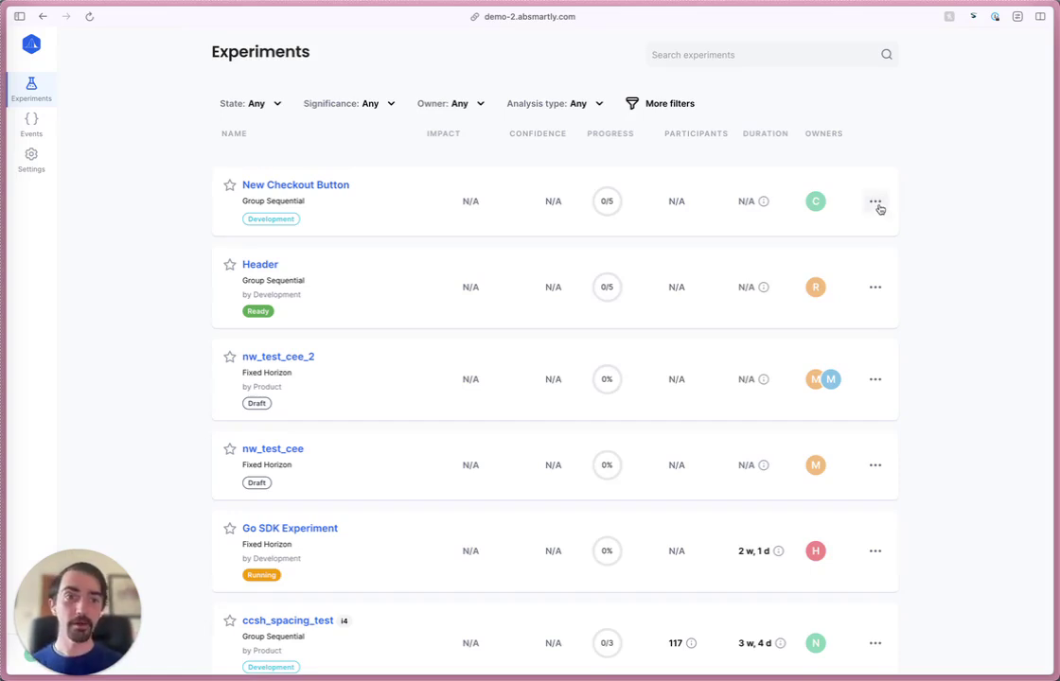
# Start the New Checkout Button experiment from its development state in the experiments list
pyautogui.click(875, 202)
pyautogui.click(903, 346)
pyautogui.click(558, 371)
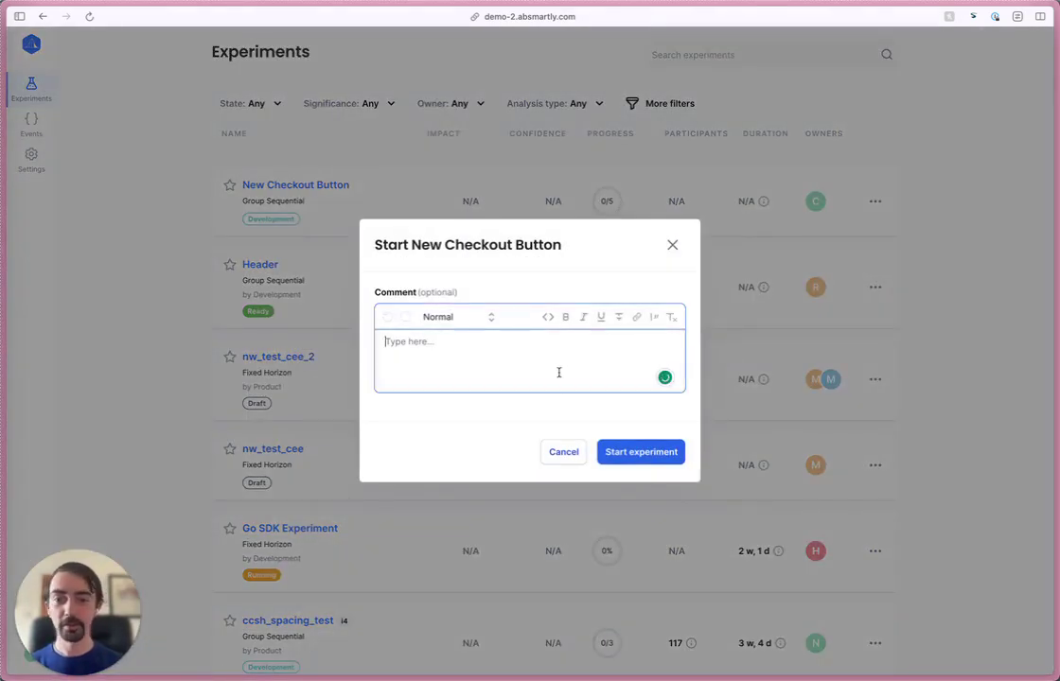
pyautogui.click(641, 456)
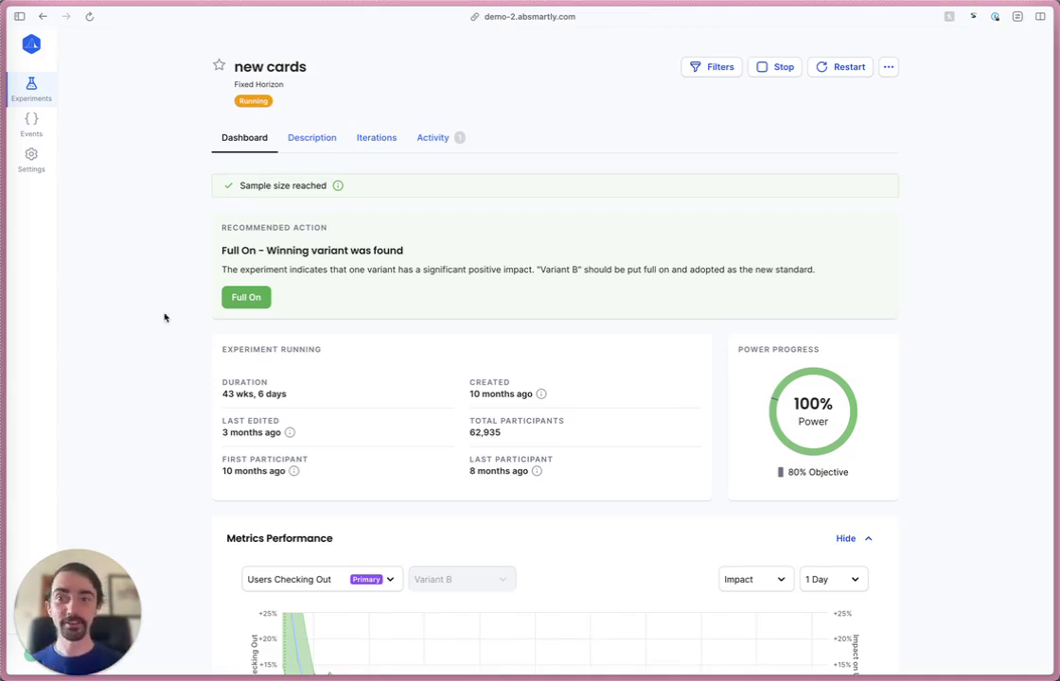
# Examine the new cards dashboard, including metrics performance, metrics detail and an event marker on the Participants chart
pyautogui.scroll(-5, 164, 333)
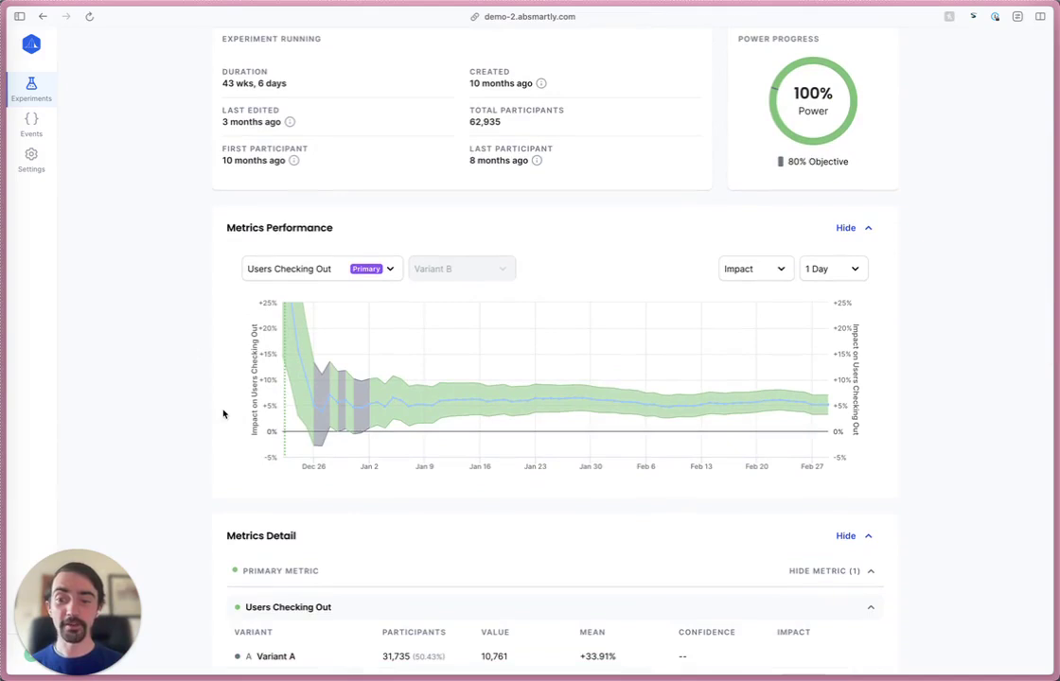
pyautogui.scroll(-3, 224, 414)
pyautogui.scroll(-7, 406, 503)
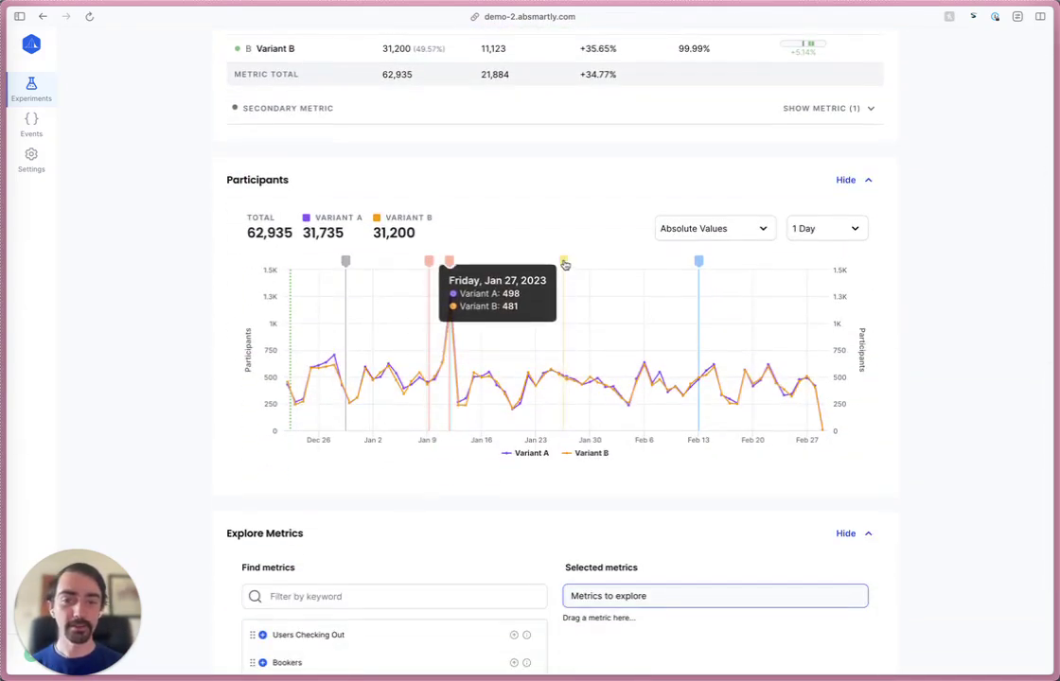
pyautogui.click(563, 262)
pyautogui.click(923, 298)
pyautogui.scroll(12, 620, 252)
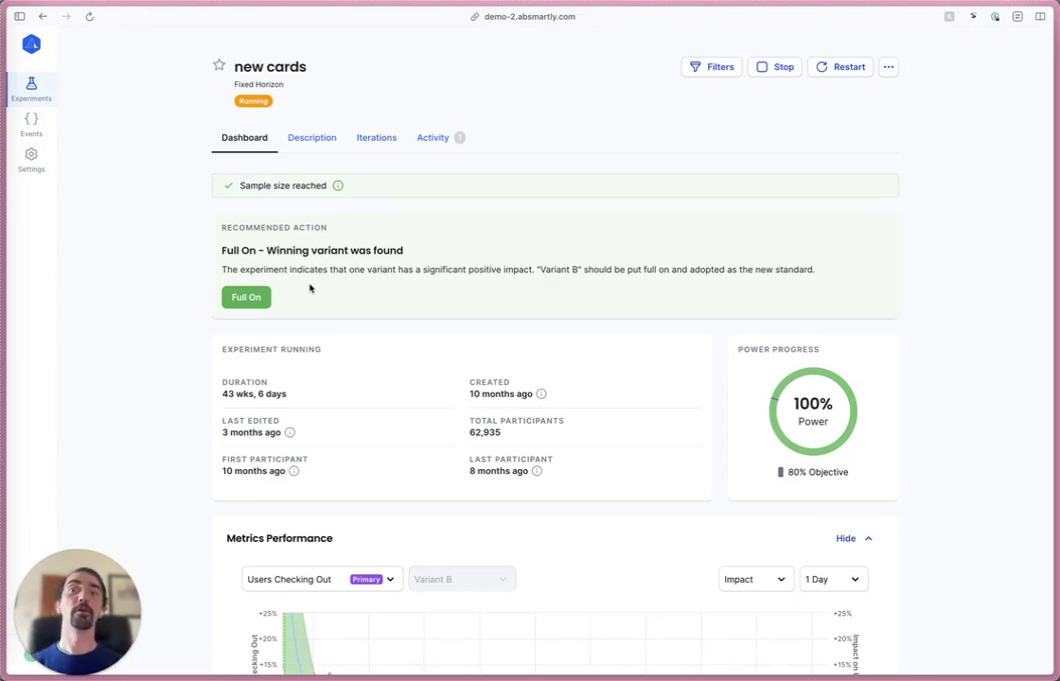
# Put the new cards experiment full on with variant B and the report "The new cards performed much better than the old ones."
pyautogui.click(253, 301)
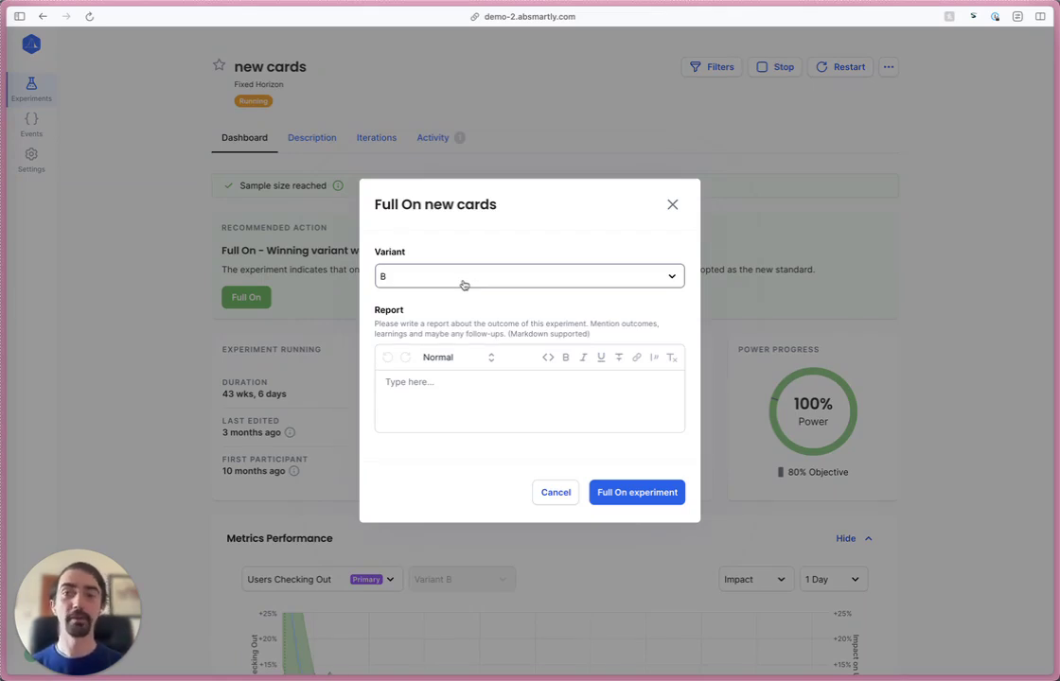
pyautogui.click(464, 285)
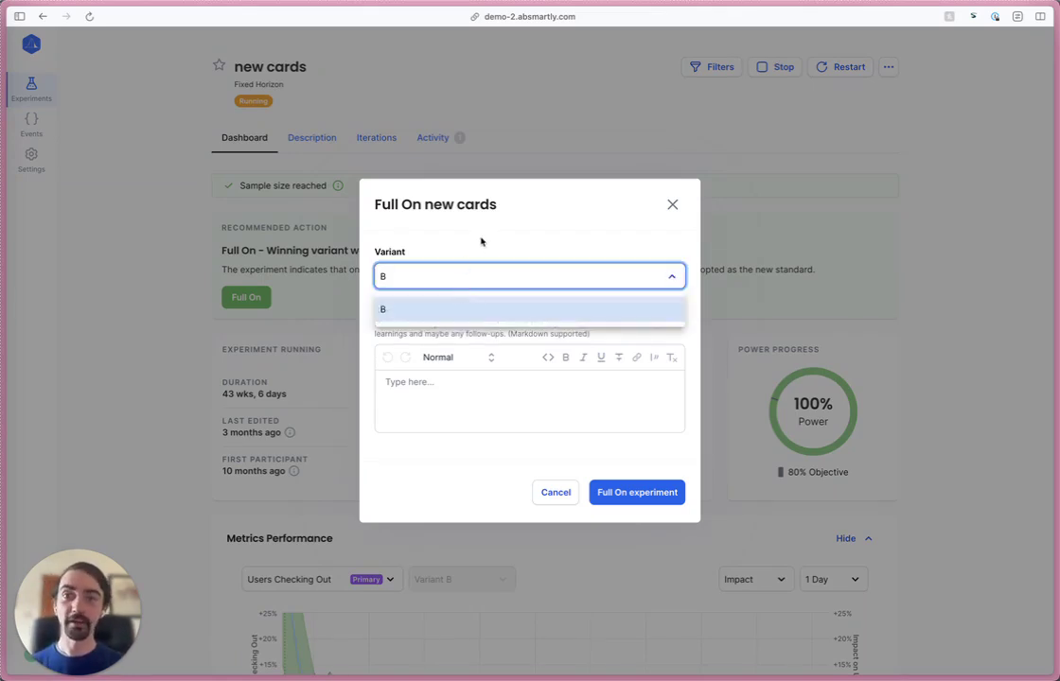
pyautogui.click(487, 309)
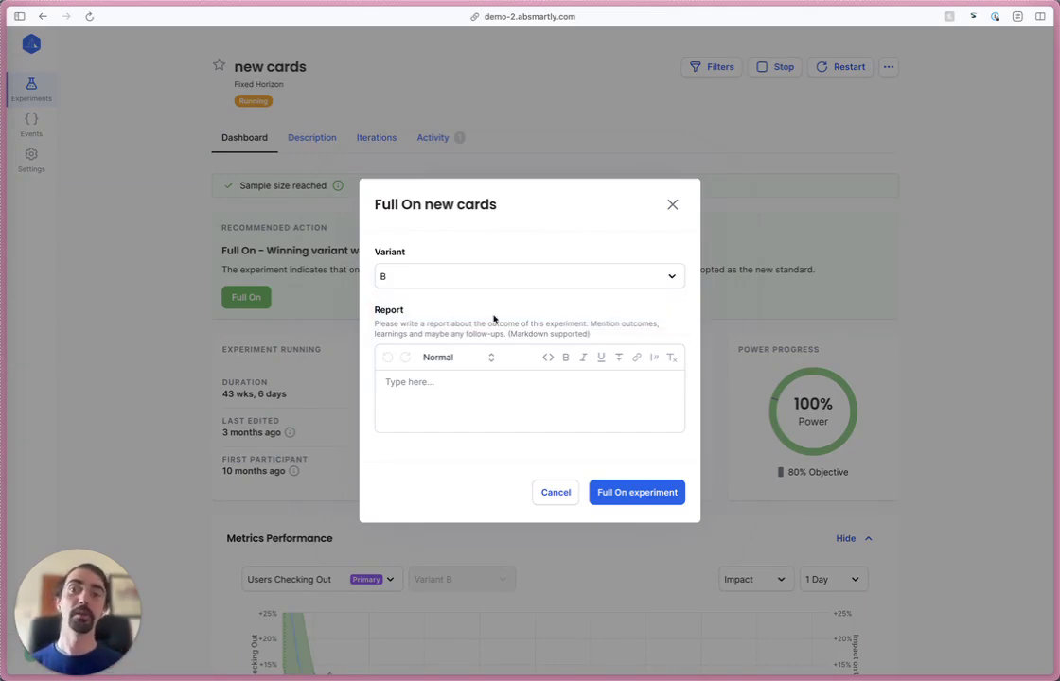
pyautogui.click(465, 390)
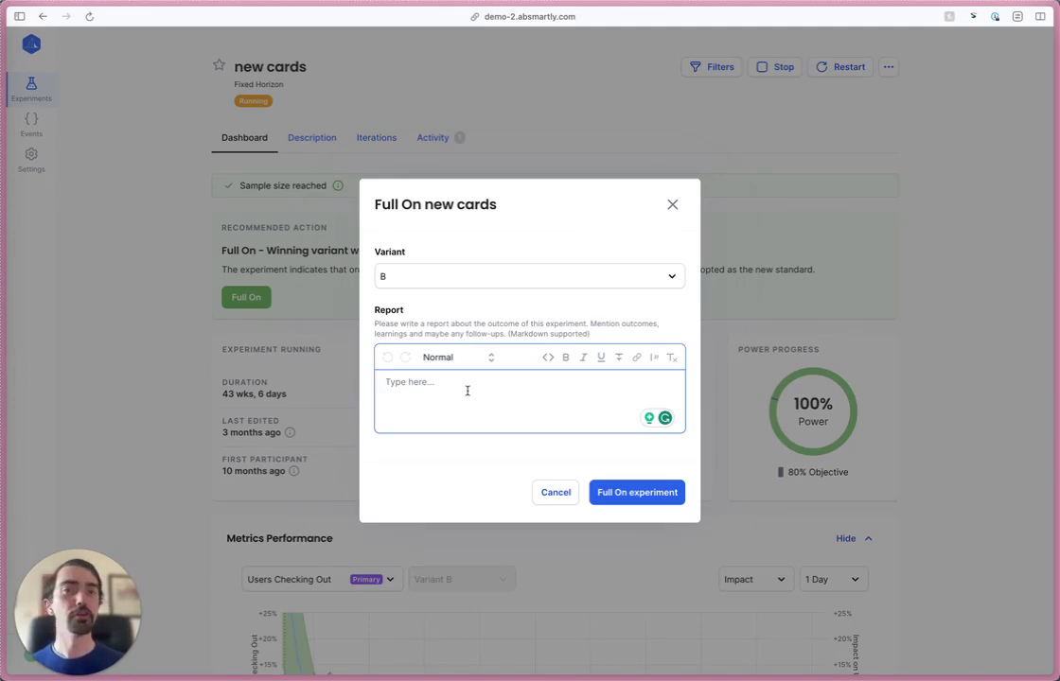
pyautogui.write('The new card')
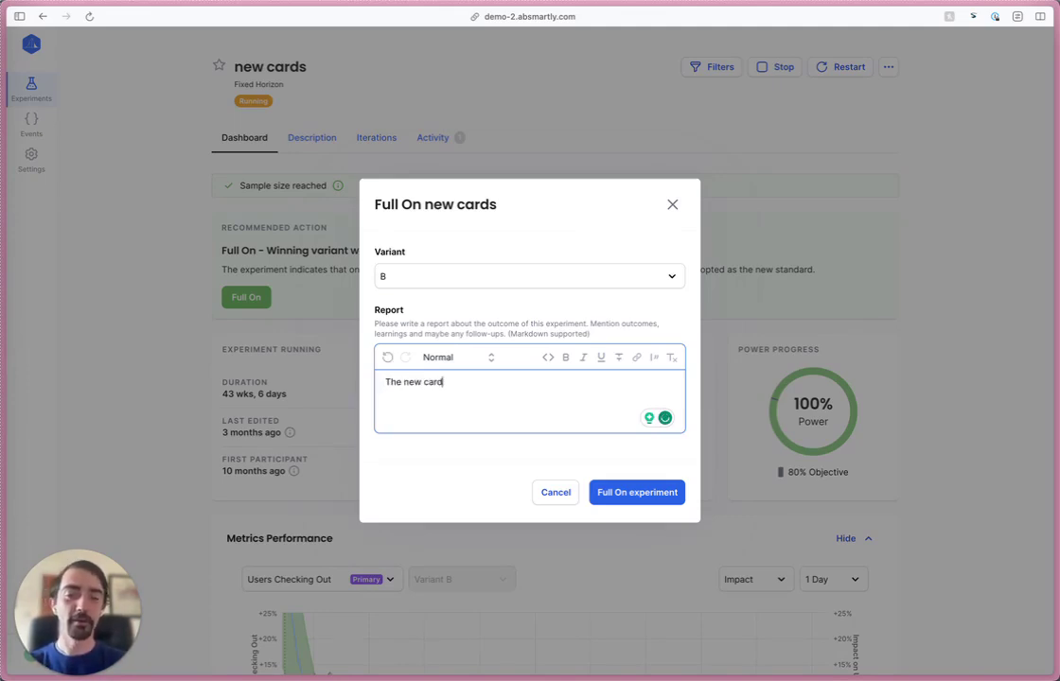
pyautogui.write('s performed ')
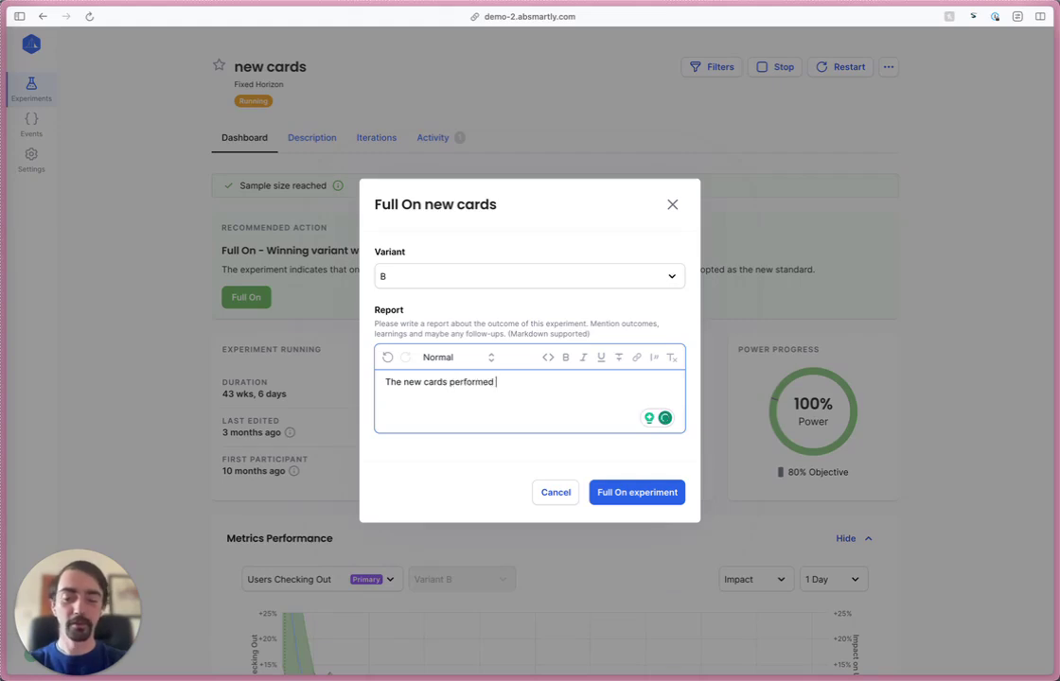
pyautogui.write('much better t')
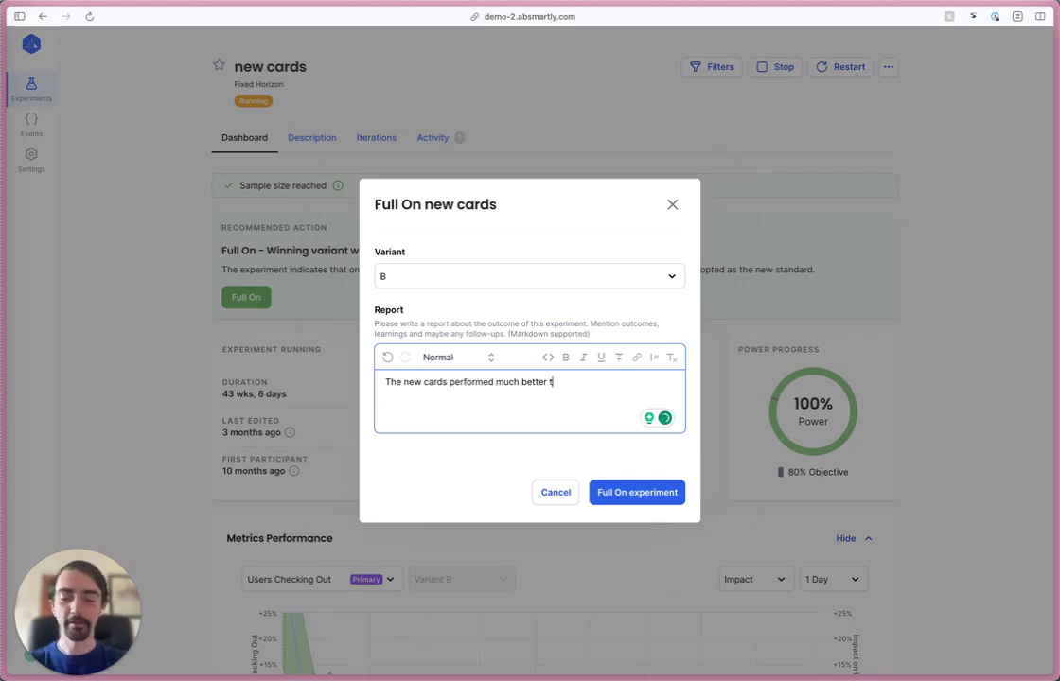
pyautogui.write('han the old ones')
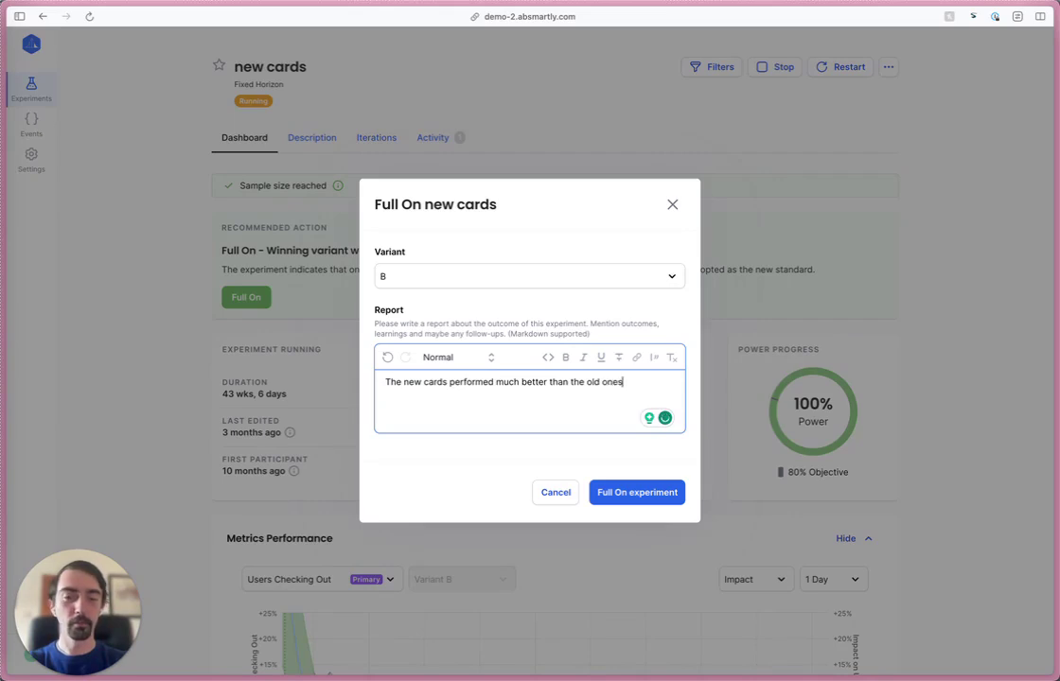
pyautogui.write('.')
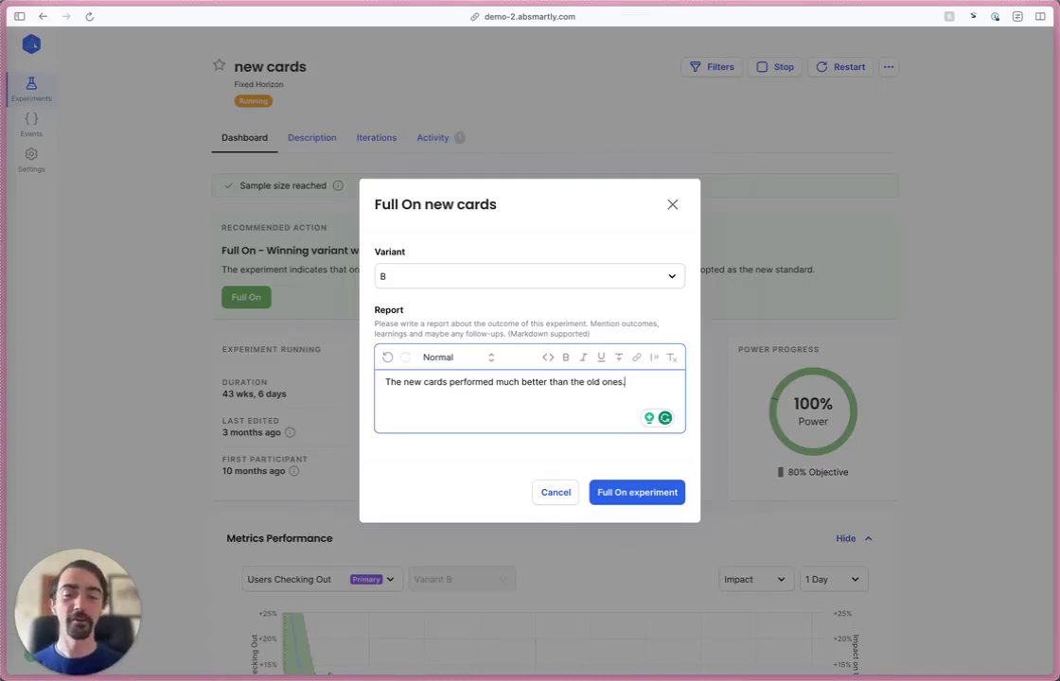
pyautogui.click(651, 494)
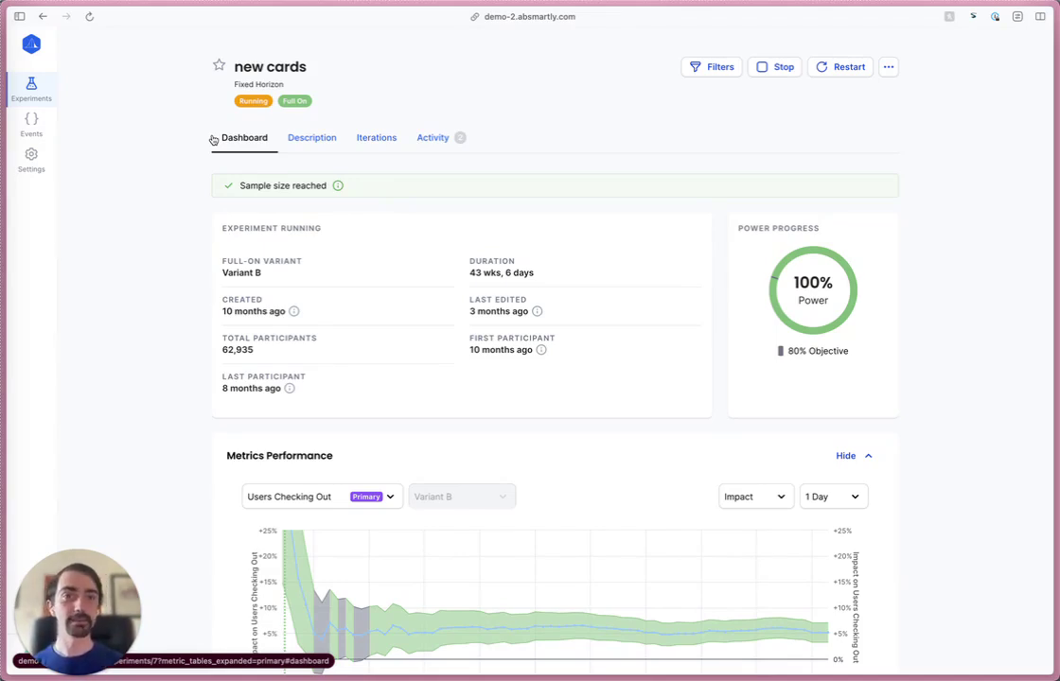
# Archive the new cards experiment without a comment and return to the experiments list
pyautogui.click(889, 67)
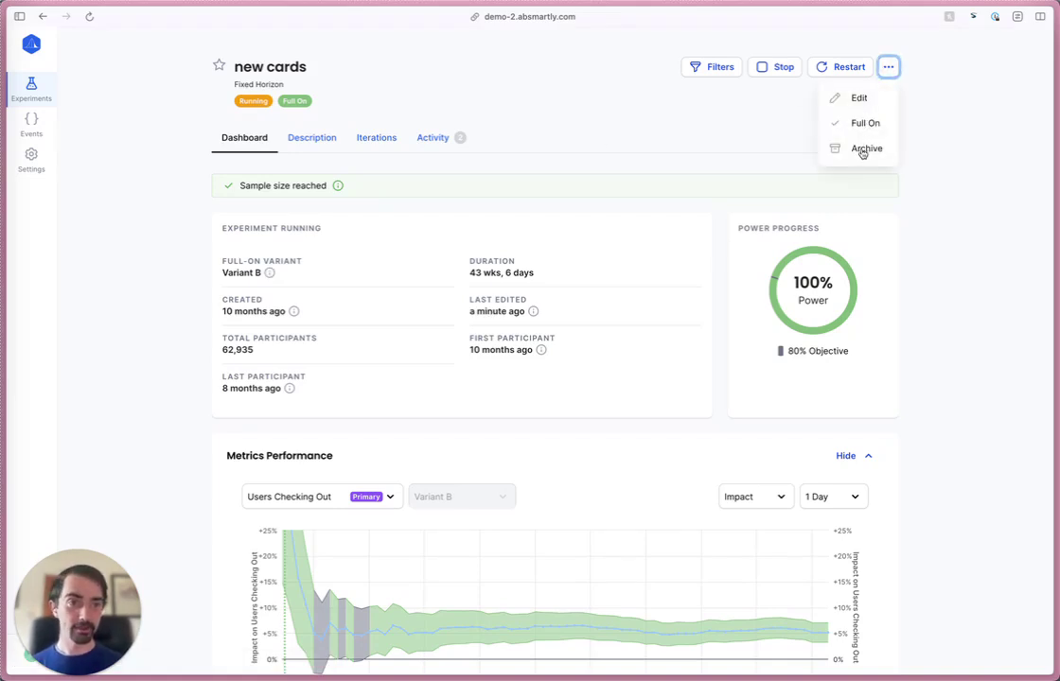
pyautogui.click(863, 150)
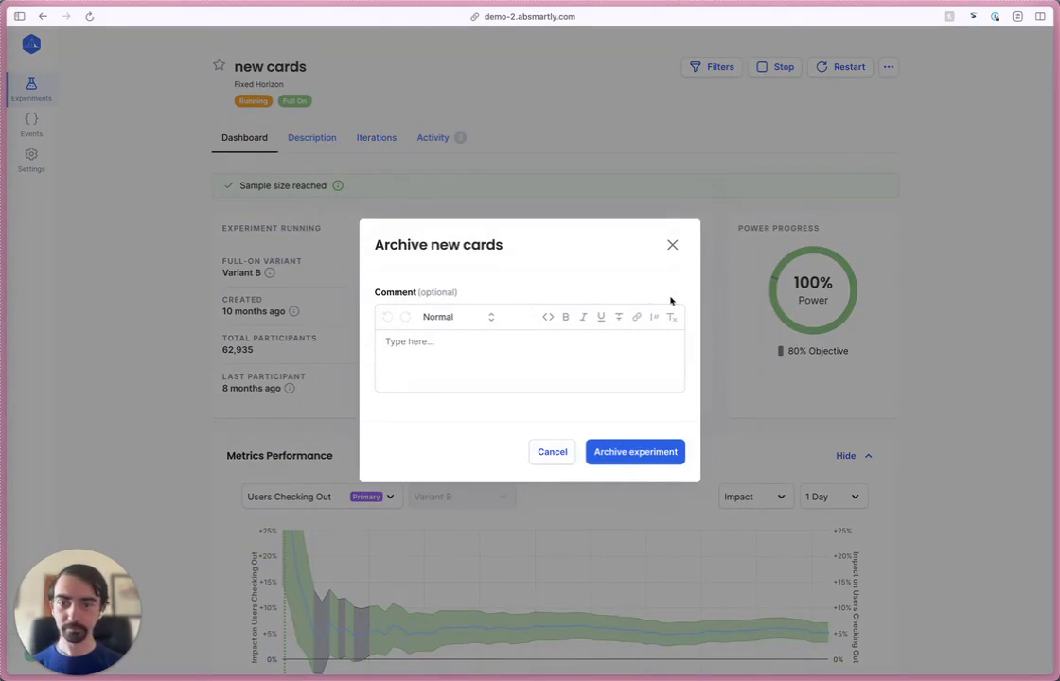
pyautogui.click(635, 452)
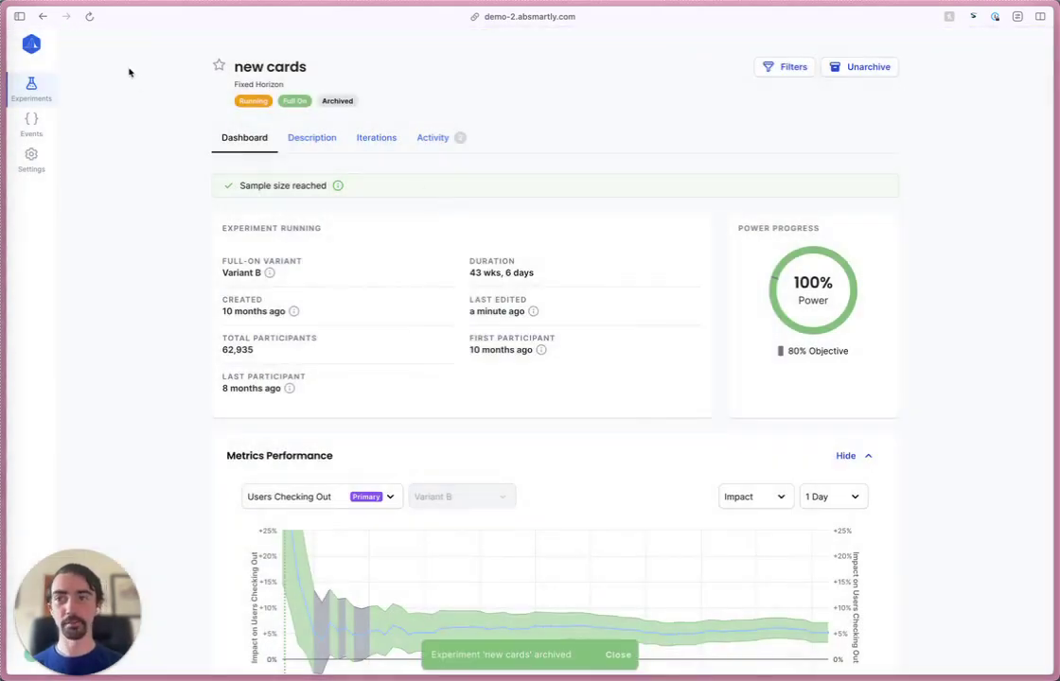
pyautogui.click(32, 45)
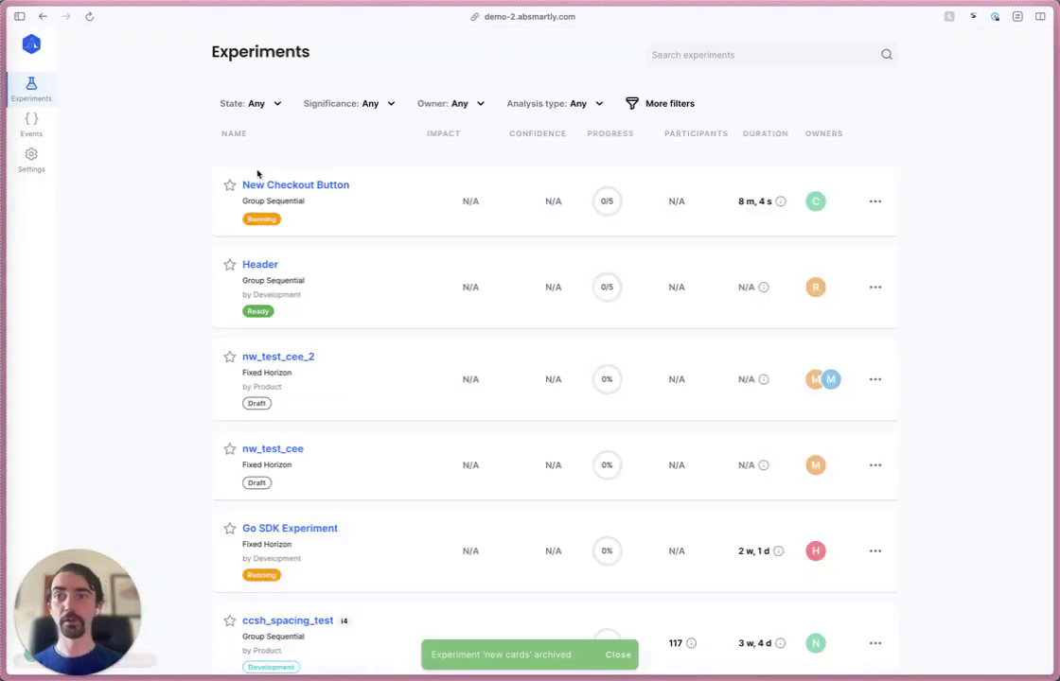